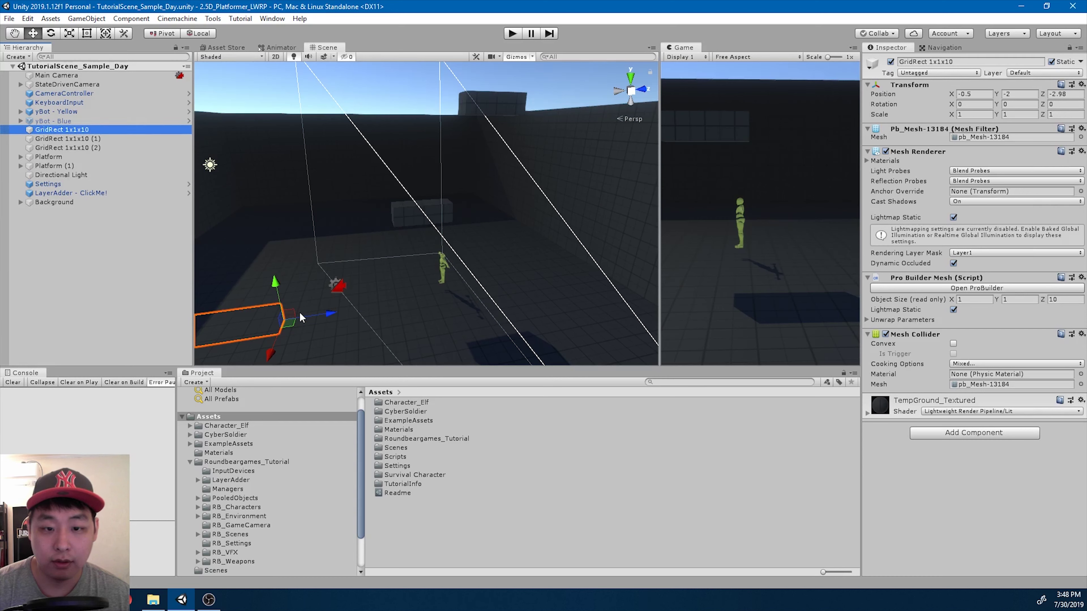
Clear the scene's existing navigation mesh and bake it again for the three ground blocks and platforms
click(311, 304)
click(397, 287)
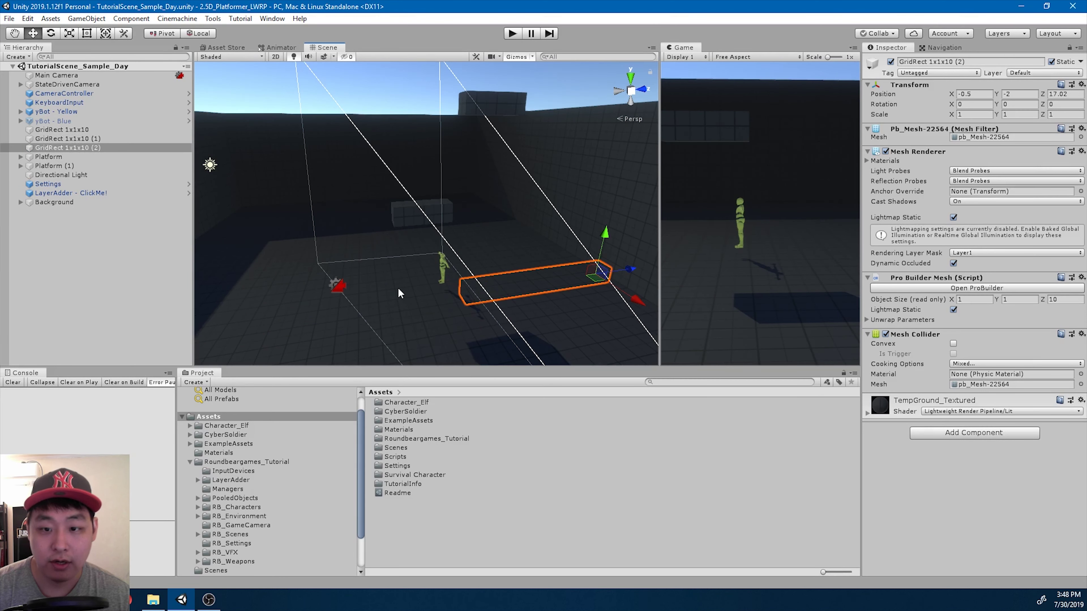
click(402, 289)
click(941, 47)
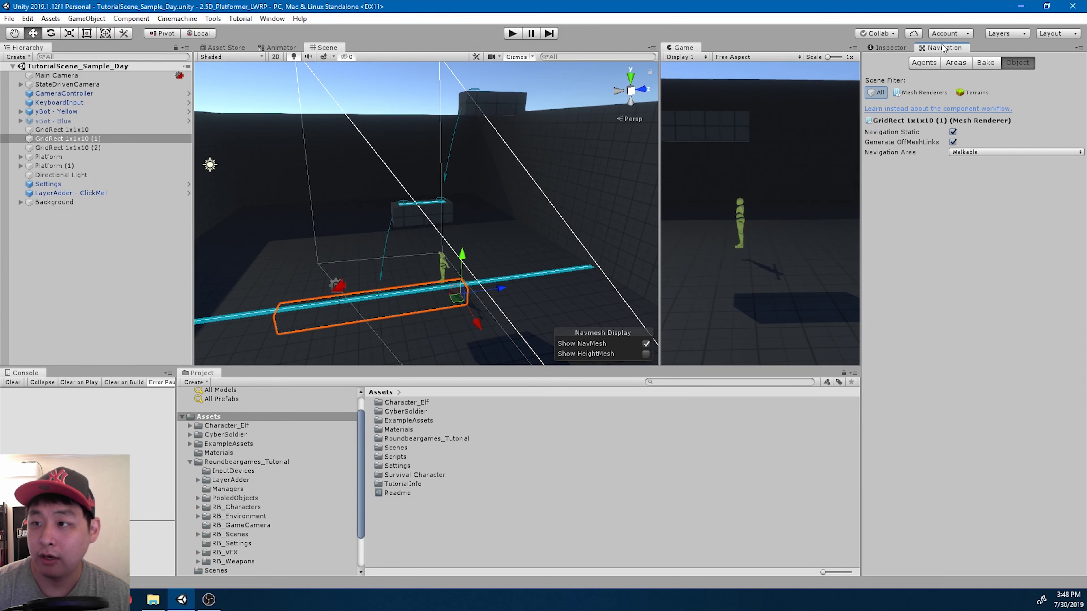
scroll(447, 218, up, 3)
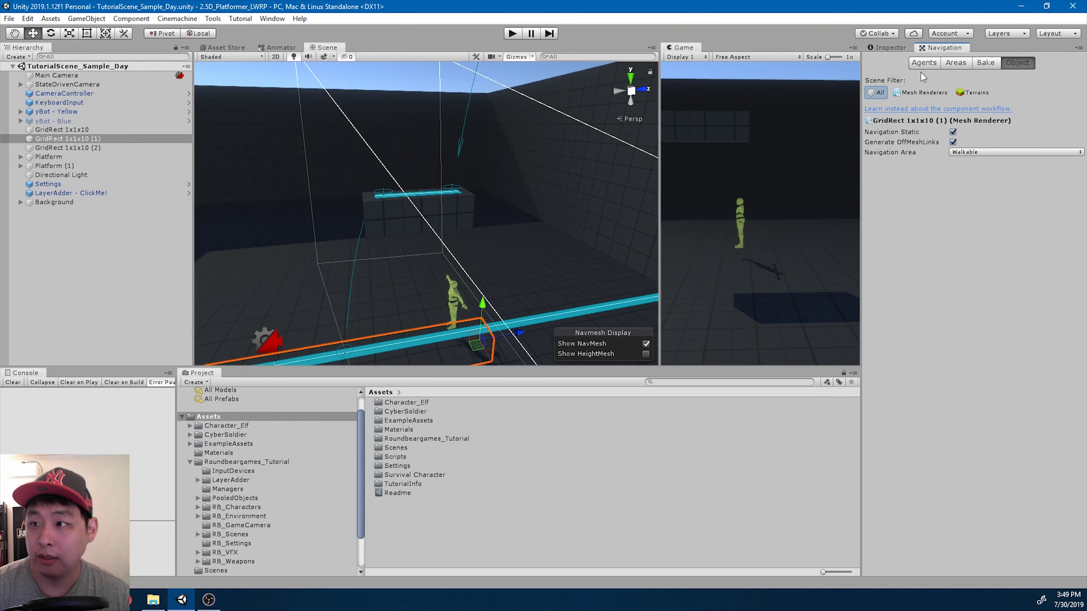
click(985, 62)
click(1003, 259)
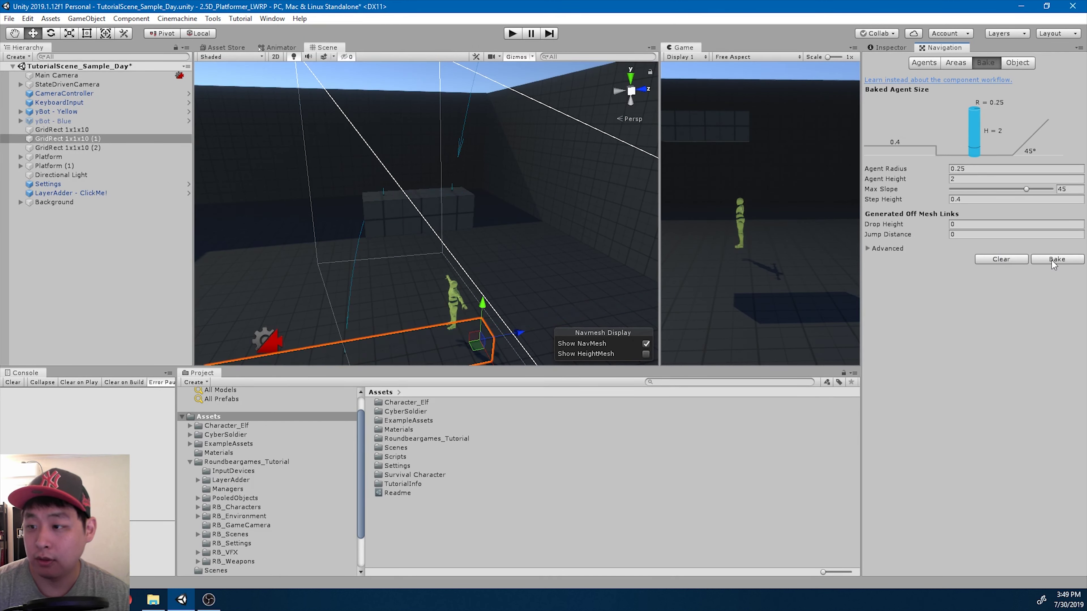
Inspect the baked navigation mesh along the ground blocks and compare it with the surrounding background floor pieces
alt+drag(471, 257, 516, 285)
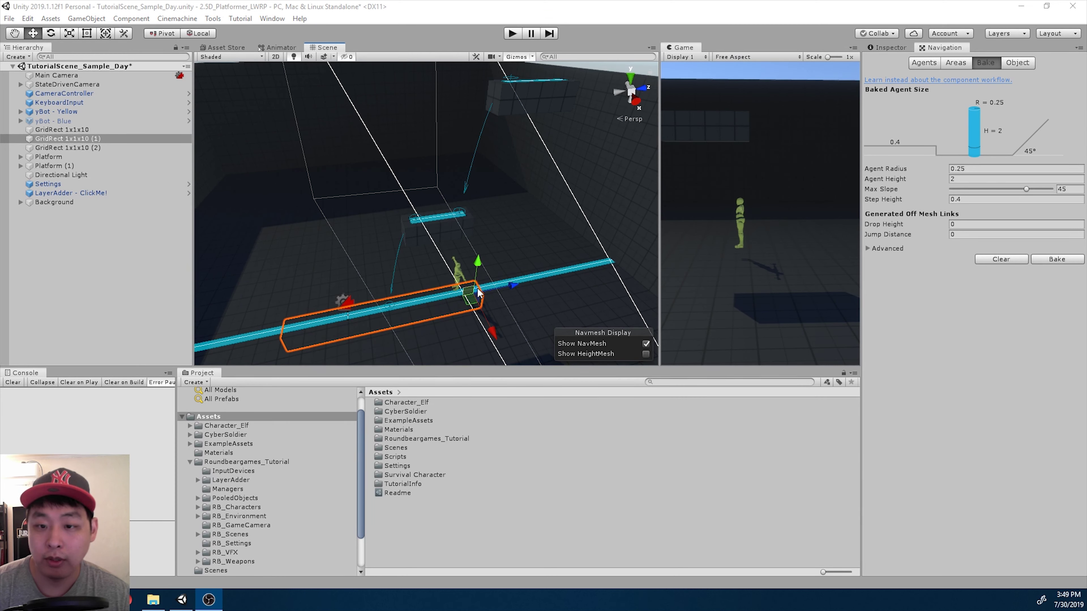
scroll(478, 290, down, 4)
click(410, 233)
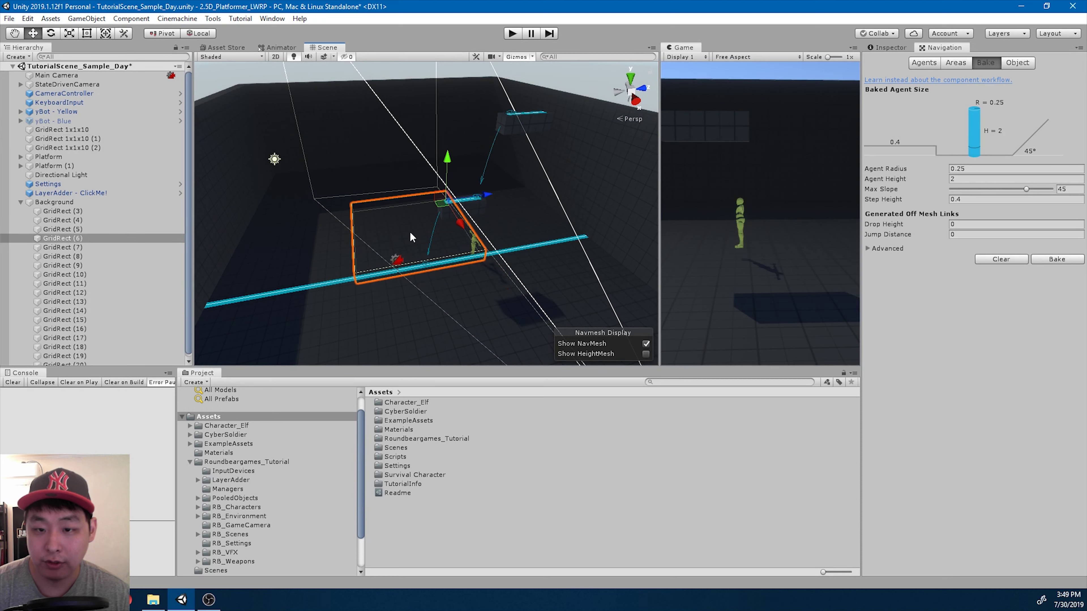
click(463, 304)
click(420, 244)
click(535, 221)
click(543, 291)
click(464, 304)
click(304, 332)
click(281, 247)
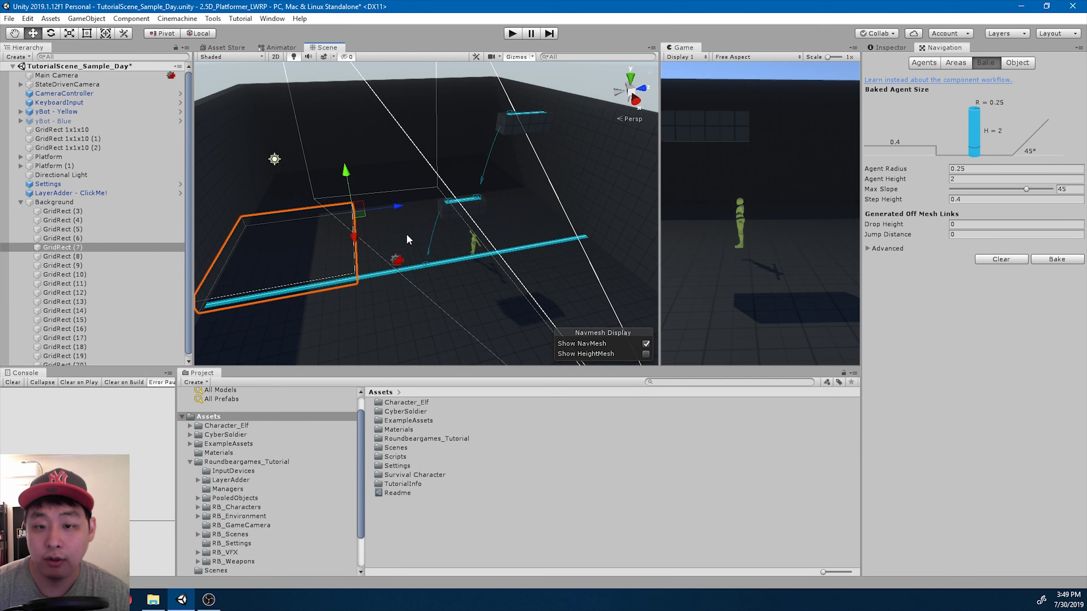
click(406, 234)
scroll(457, 298, up, 3)
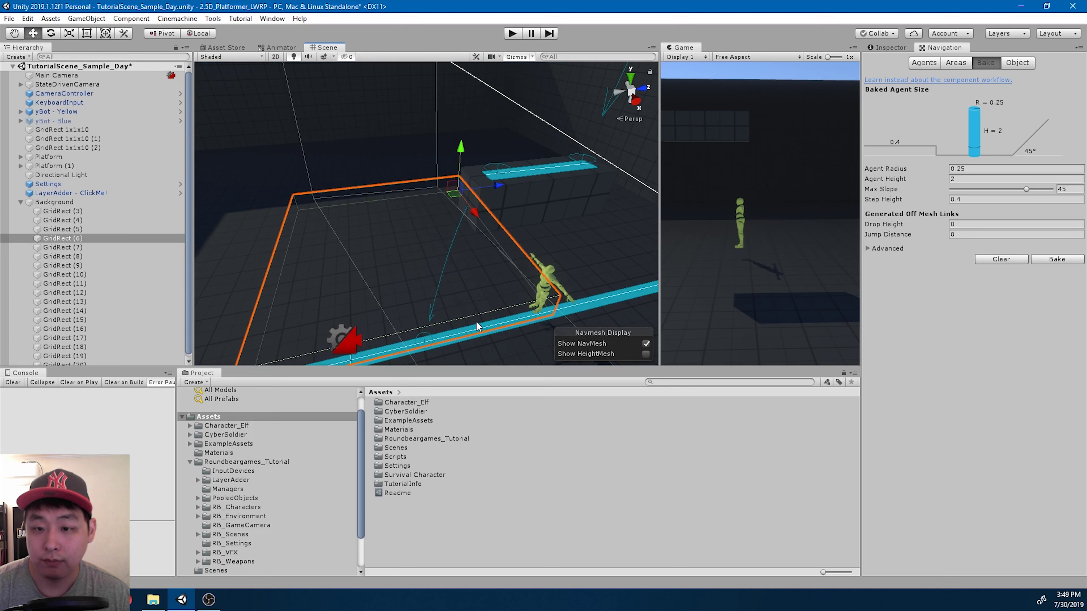
click(475, 322)
middle_drag(476, 322, 415, 298)
scroll(415, 298, up, 2)
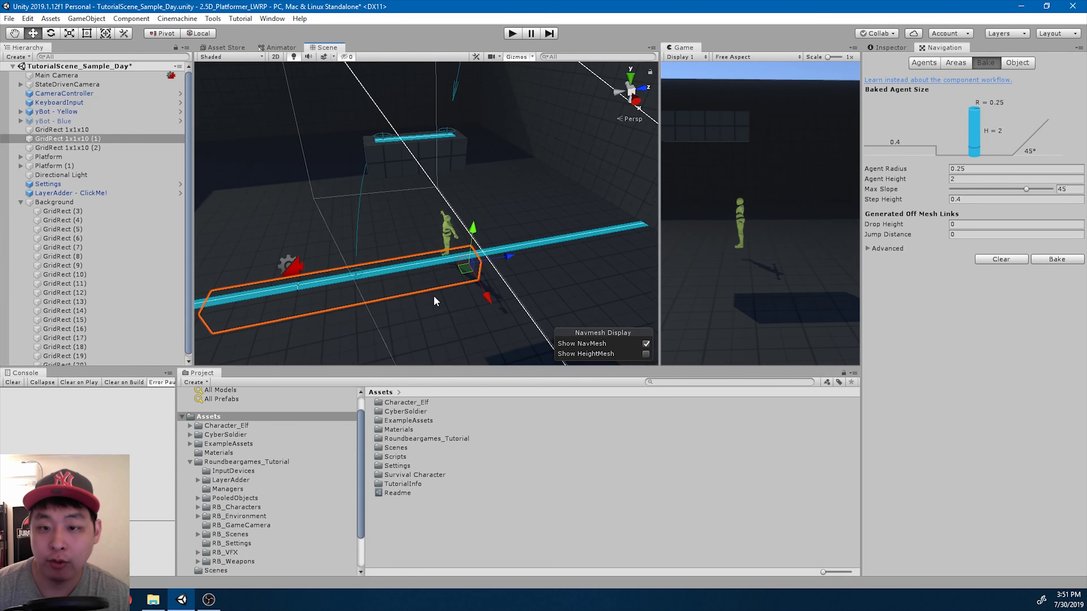
scroll(433, 296, up, 1)
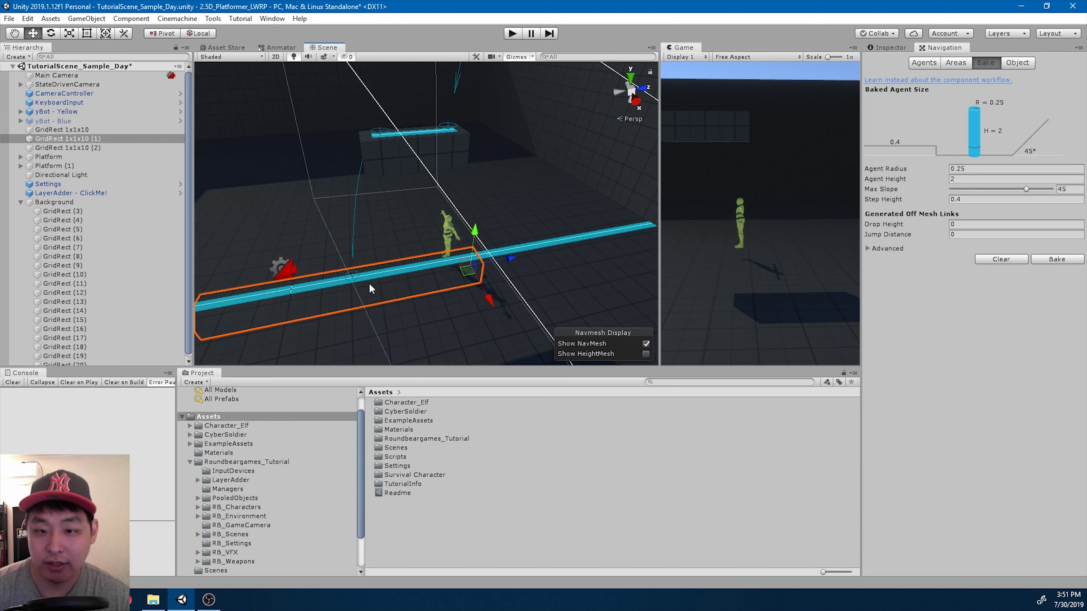
scroll(464, 289, up, 3)
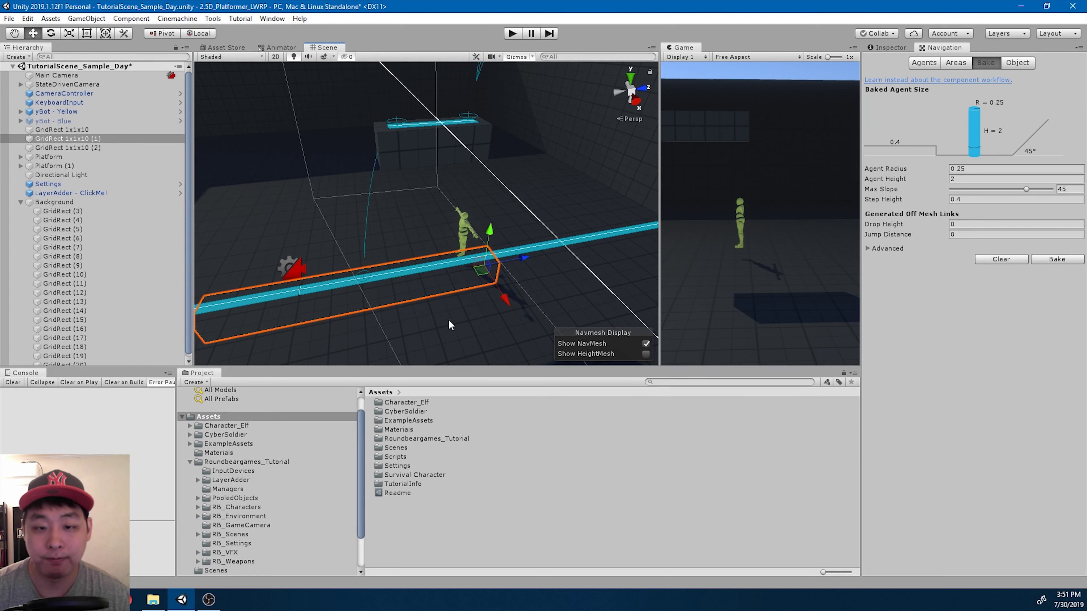
alt+drag(463, 236, 400, 177)
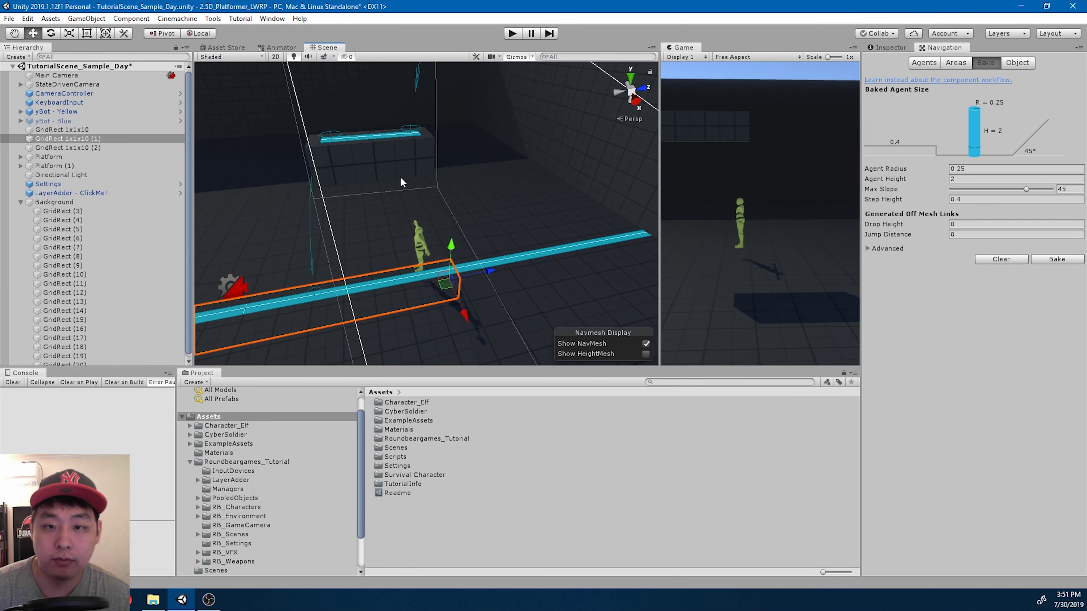
Duplicate the lower platform's OffMeshLink and move the copy along Z to the platform's opposite end
click(387, 167)
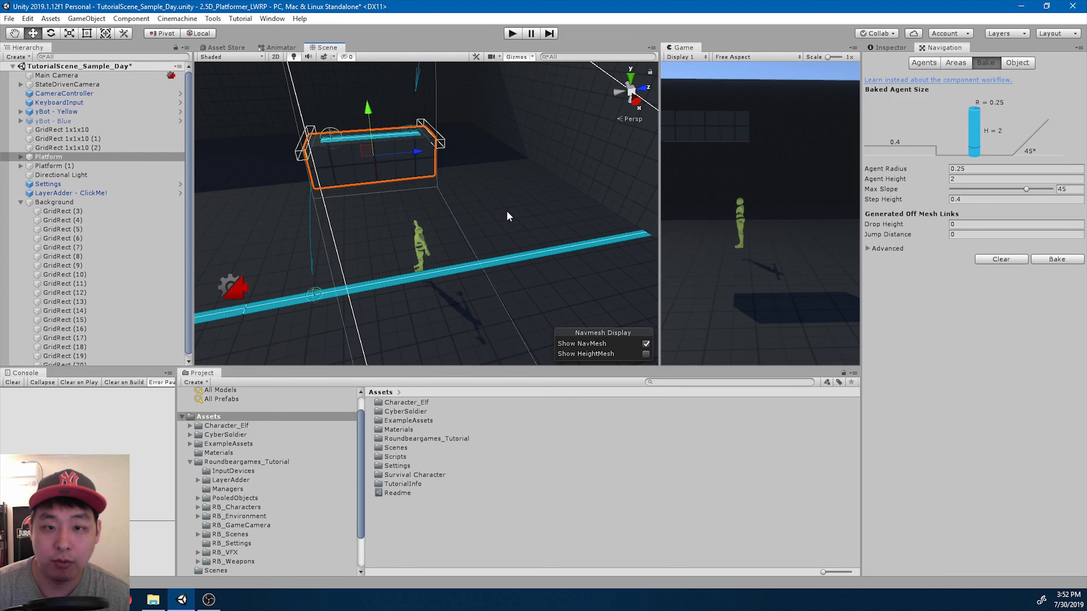
click(20, 157)
click(77, 184)
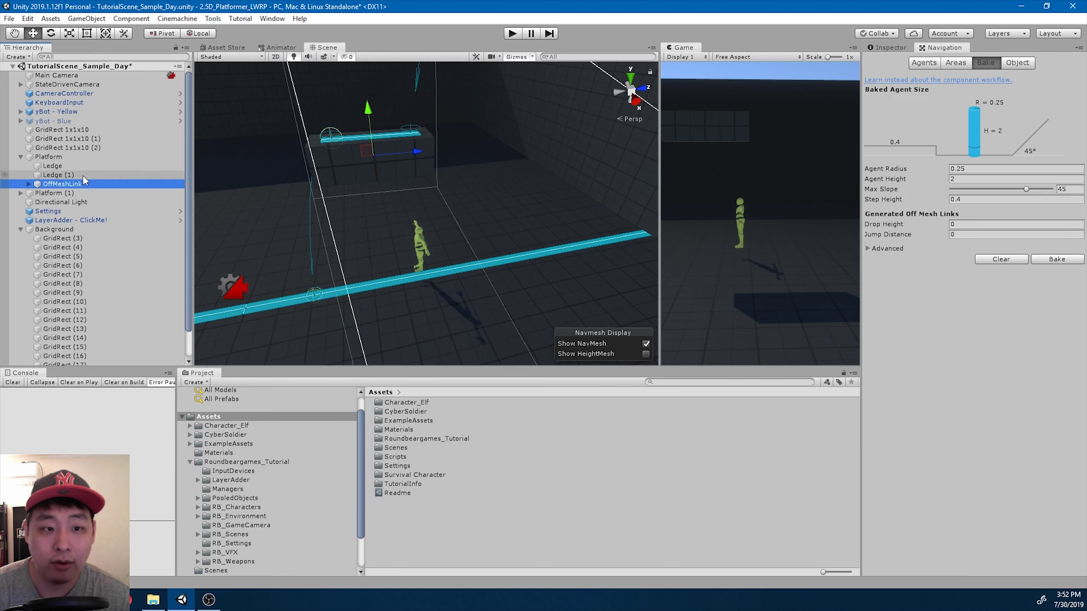
key(ctrl+d)
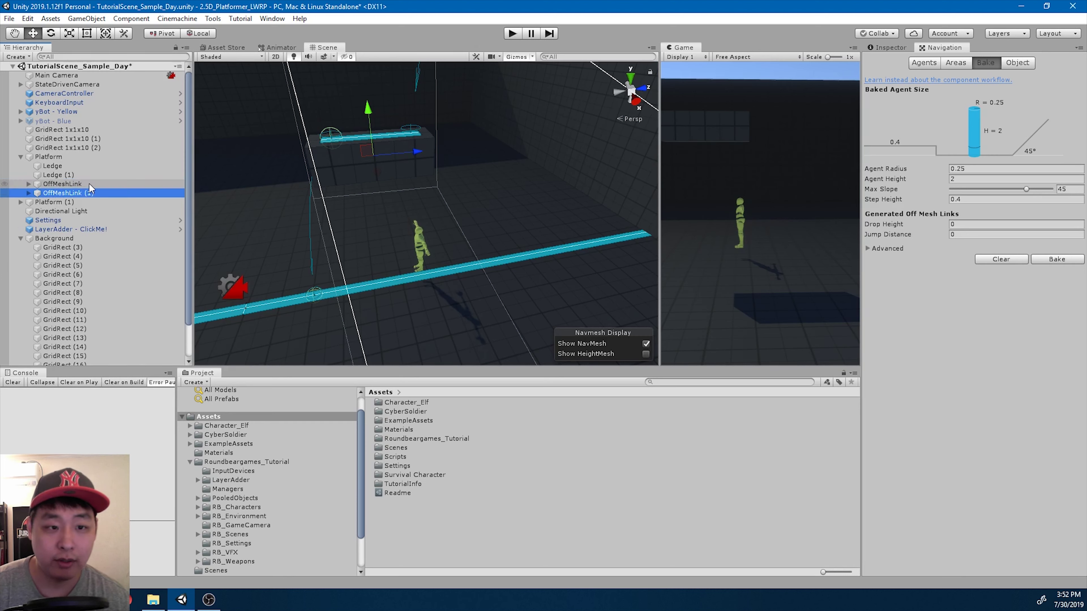
drag(425, 151, 496, 189)
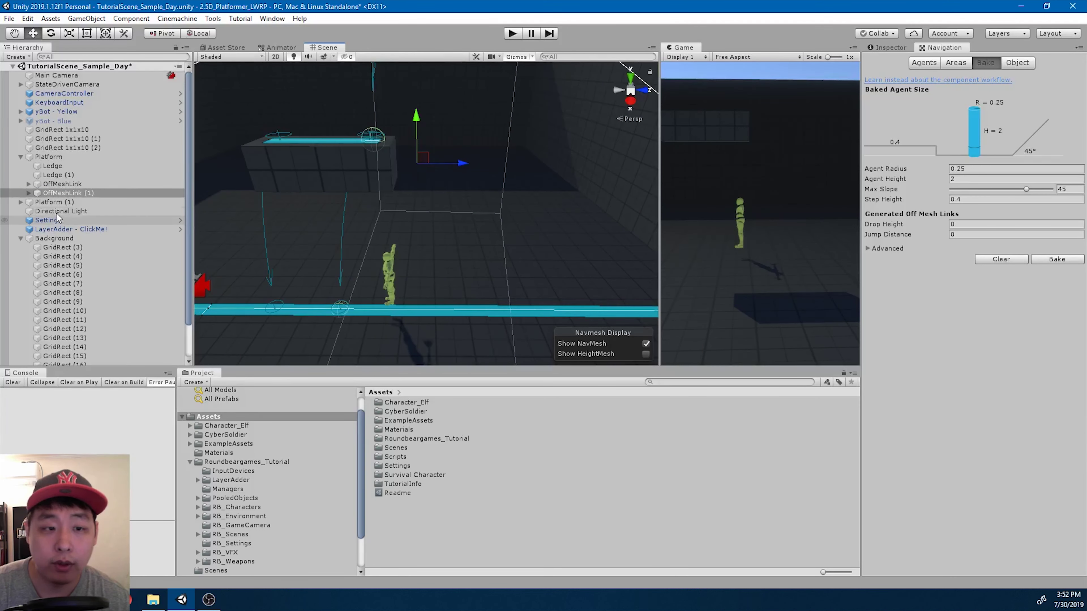
Move the duplicated link's Start point along Z onto the ground a short distance beyond the platform's edge
click(28, 192)
click(67, 211)
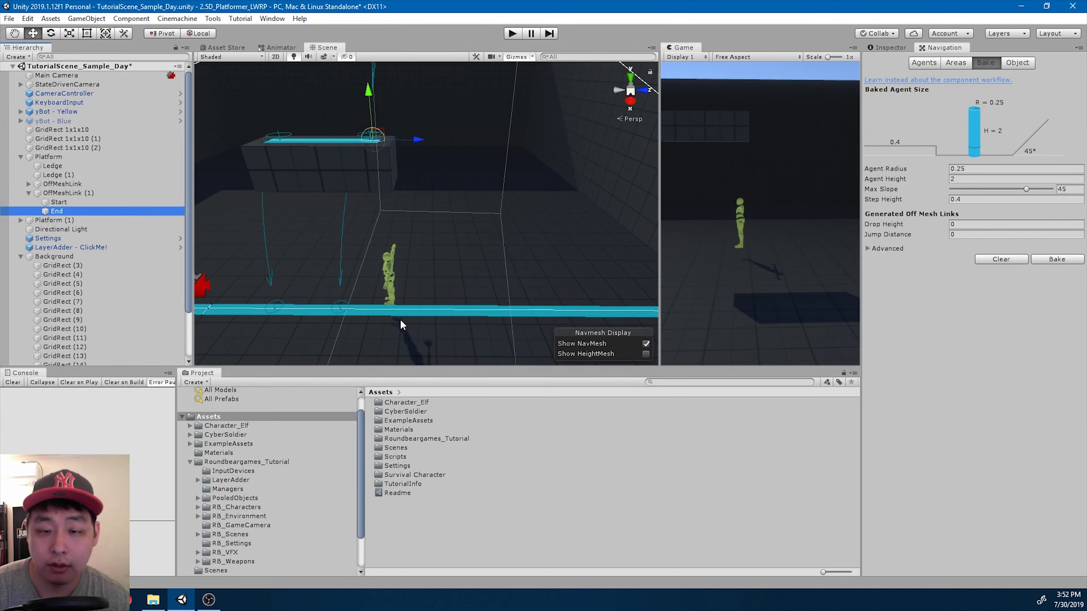
click(108, 203)
drag(393, 312, 491, 316)
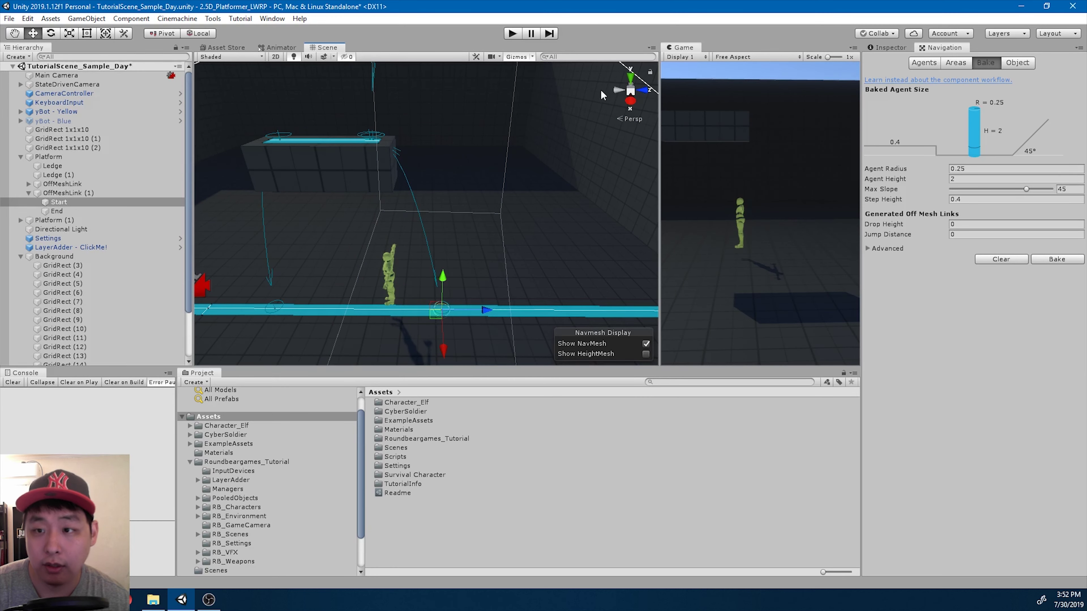
click(630, 101)
click(632, 119)
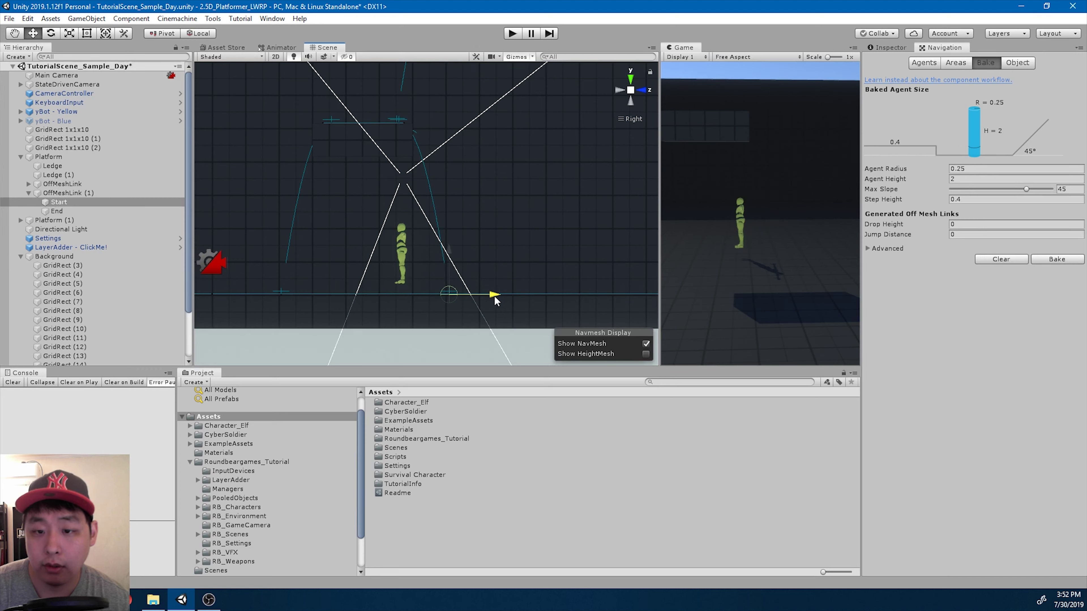
click(627, 117)
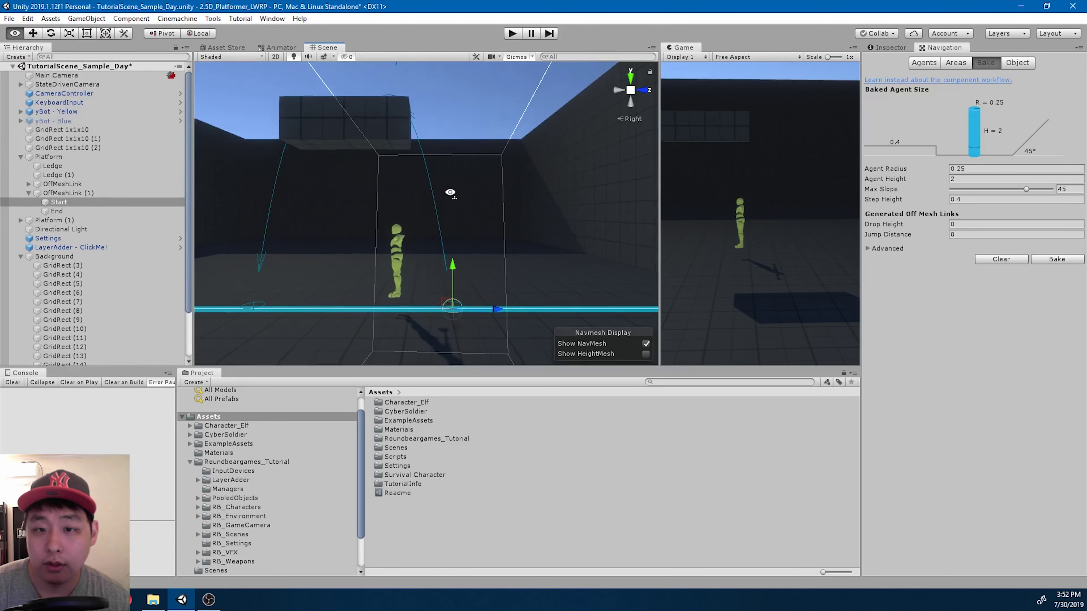
alt+drag(451, 192, 327, 155)
middle_drag(326, 154, 422, 248)
scroll(427, 258, down, 1)
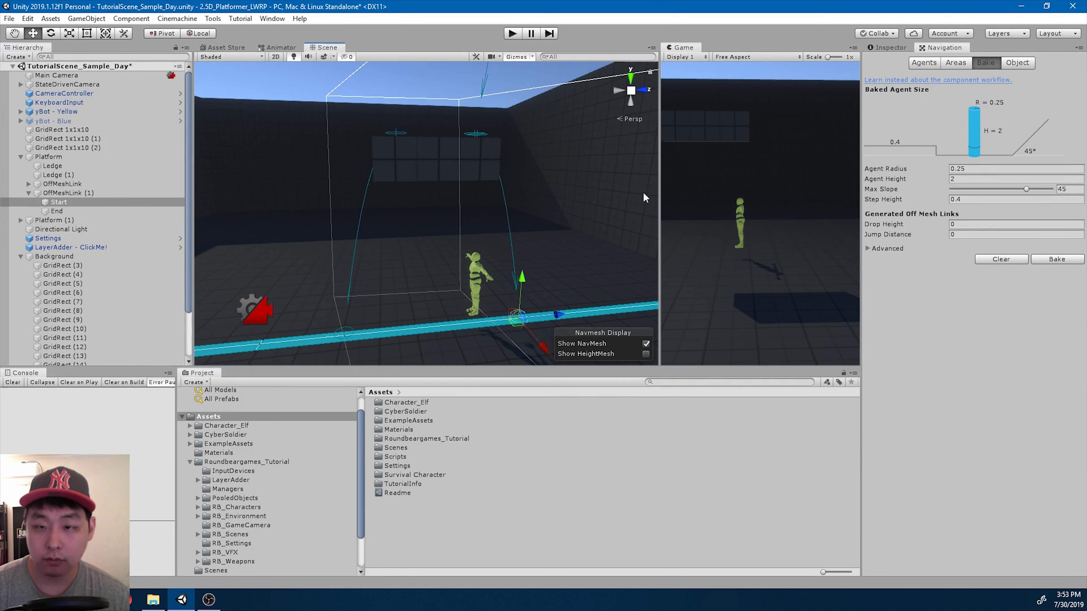
Rename the Day folder inside RB_Scenes to LatestScene
scroll(321, 456, down, 2)
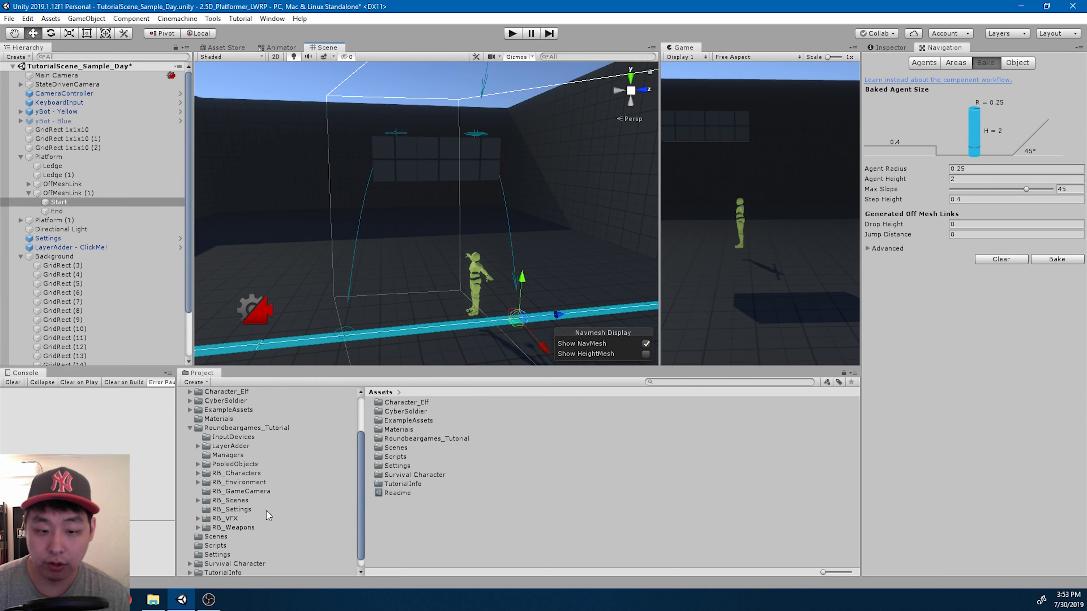
click(244, 502)
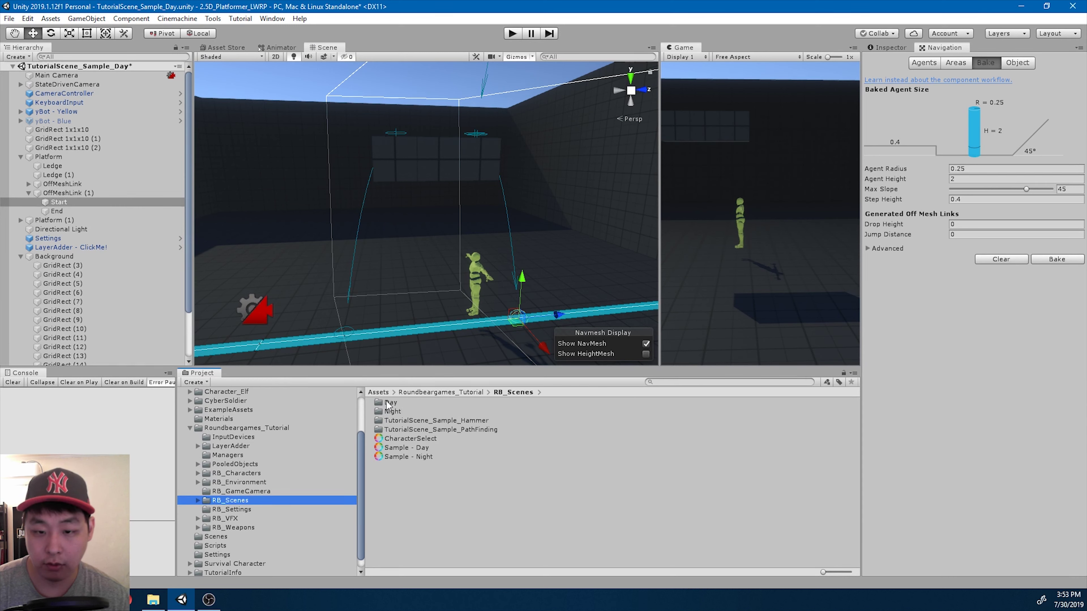
double_click(389, 402)
click(241, 501)
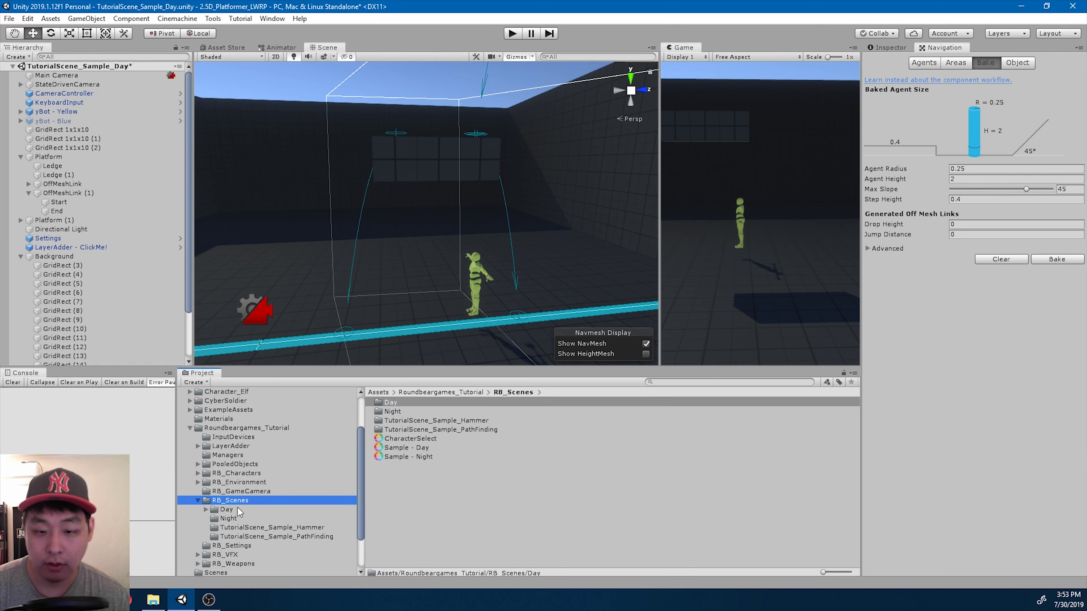
click(238, 508)
click(246, 500)
click(390, 402)
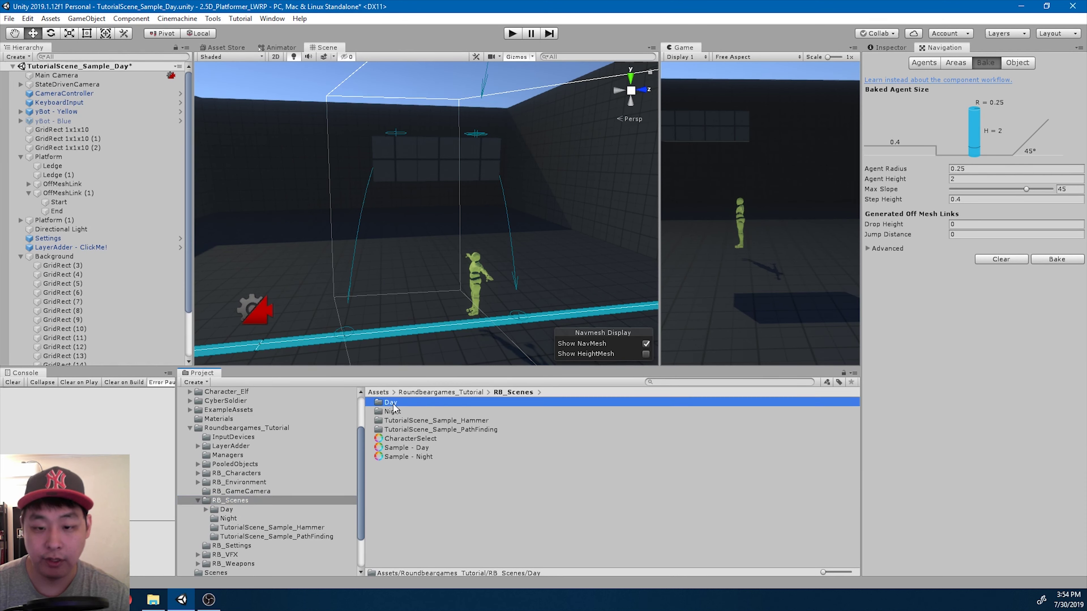
text(Lates)
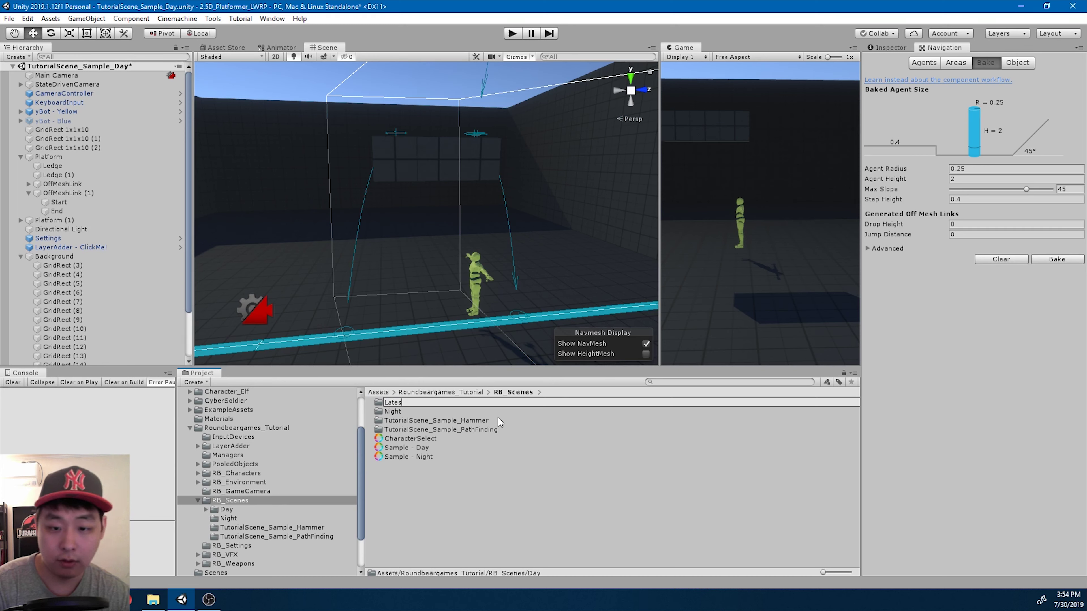
text(tScene)
key(Return)
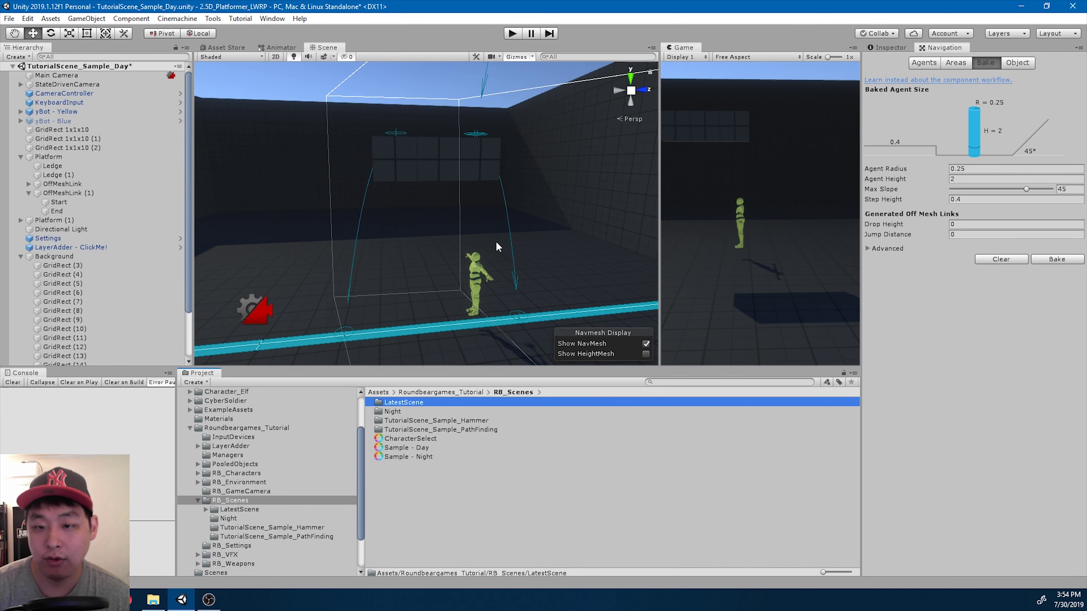
Activate the yBot - Blue character together with the Walk and Run objects under its AI
scroll(489, 247, down, 2)
right_drag(487, 244, 480, 243)
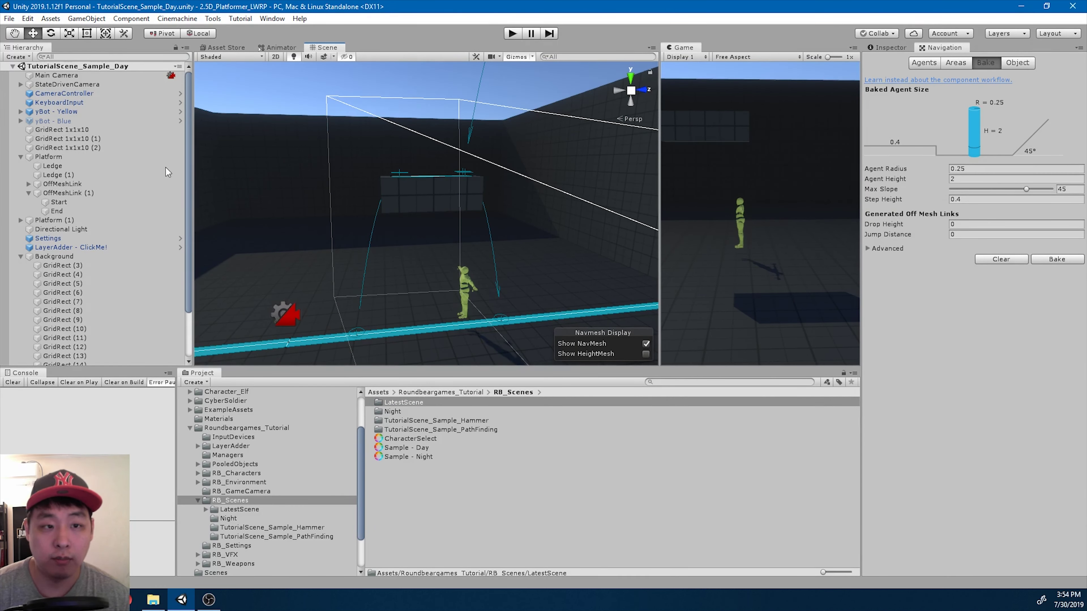
click(101, 124)
key(alt+shift+a)
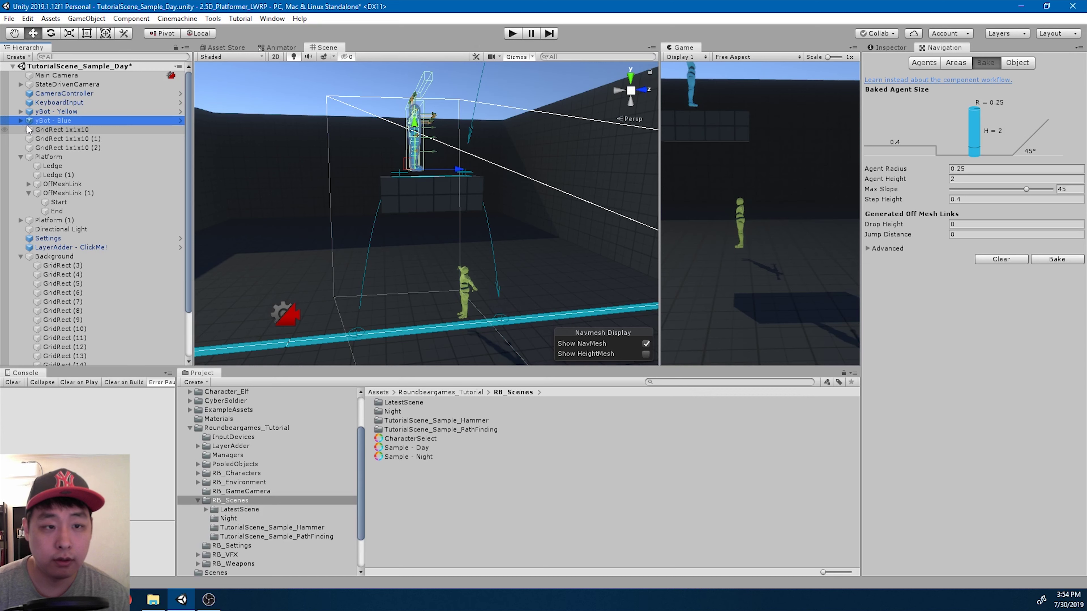
click(20, 120)
click(90, 175)
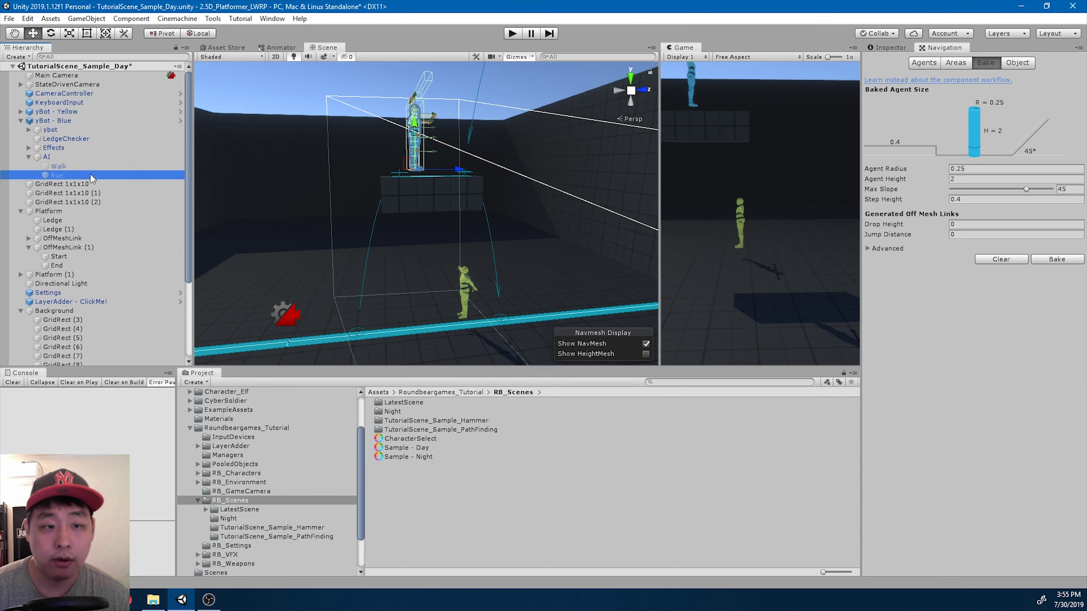
shift+click(89, 167)
key(alt+shift+a)
Move yBot - Blue off the platform onto the ground beside yBot - Yellow, and collapse the expanded hierarchy groups
click(87, 123)
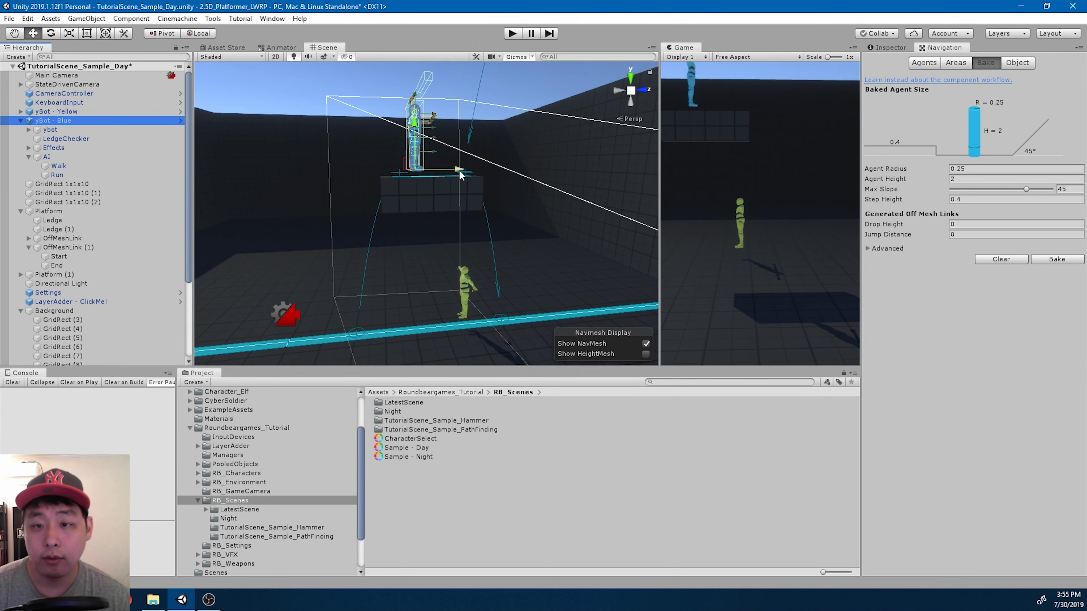
drag(459, 176, 561, 292)
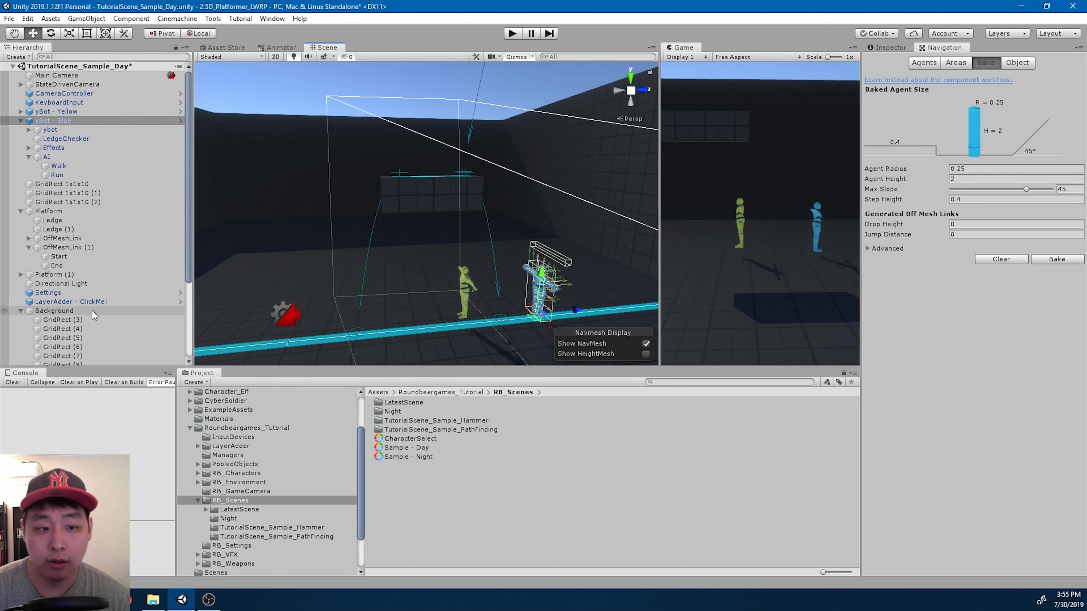
click(20, 311)
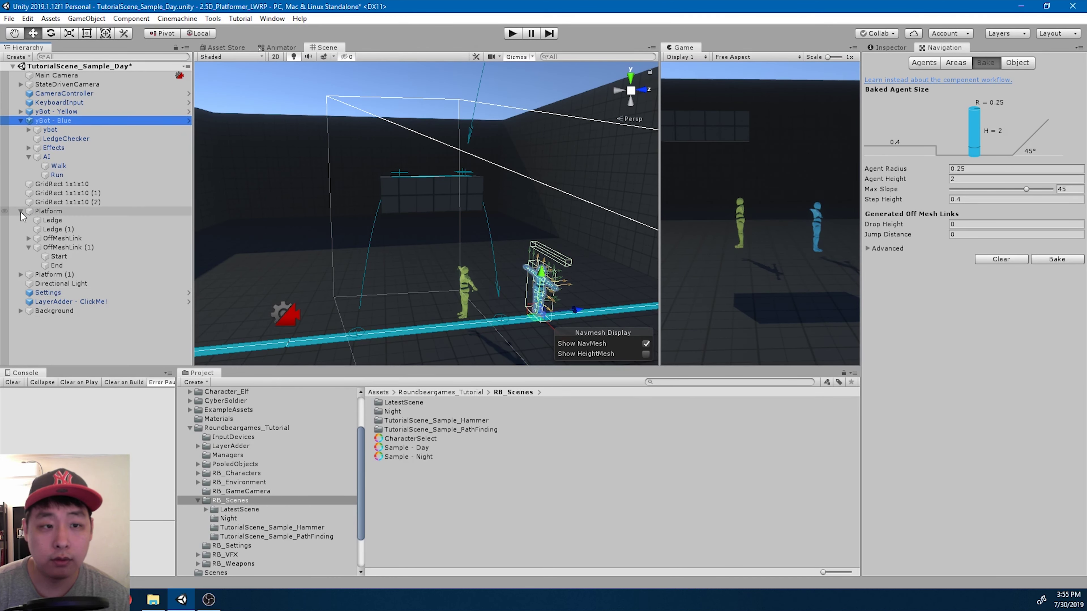
click(21, 211)
click(21, 120)
Raise yBot - Yellow from the ground to the top of the lower platform
click(469, 276)
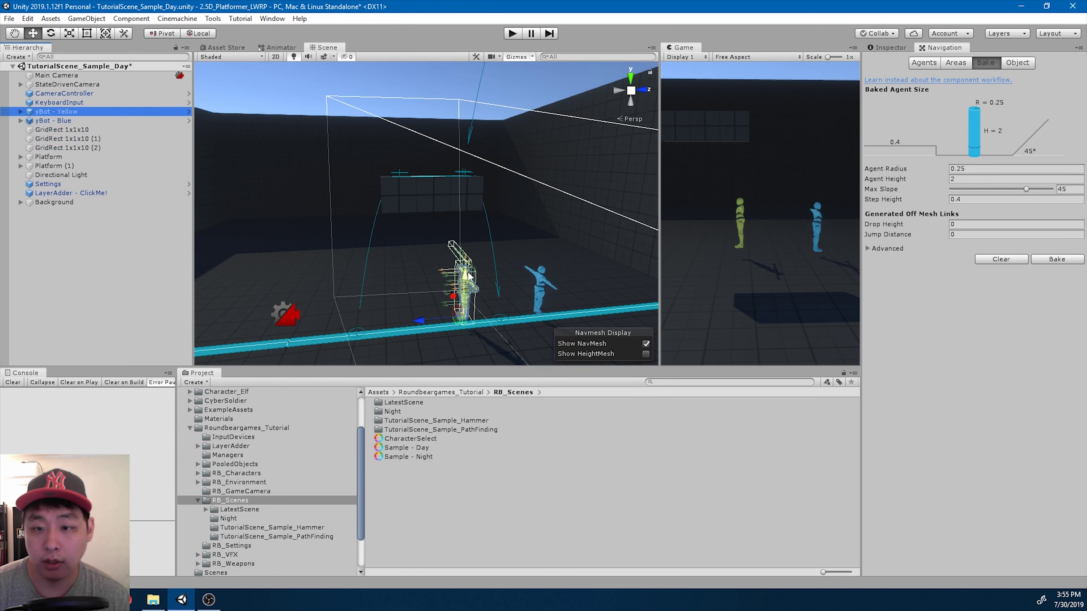
drag(469, 276, 511, 163)
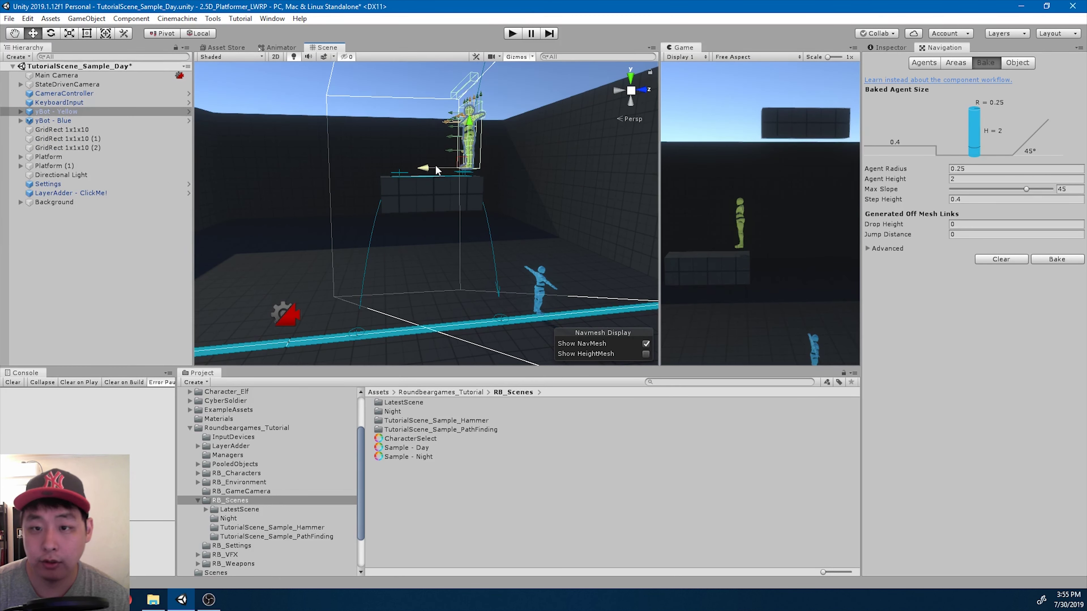
Move yBot - Yellow to the middle of the lower platform and play-test how yBot - Blue reaches it from the ground
drag(436, 170, 394, 174)
right_drag(423, 211, 495, 230)
click(513, 33)
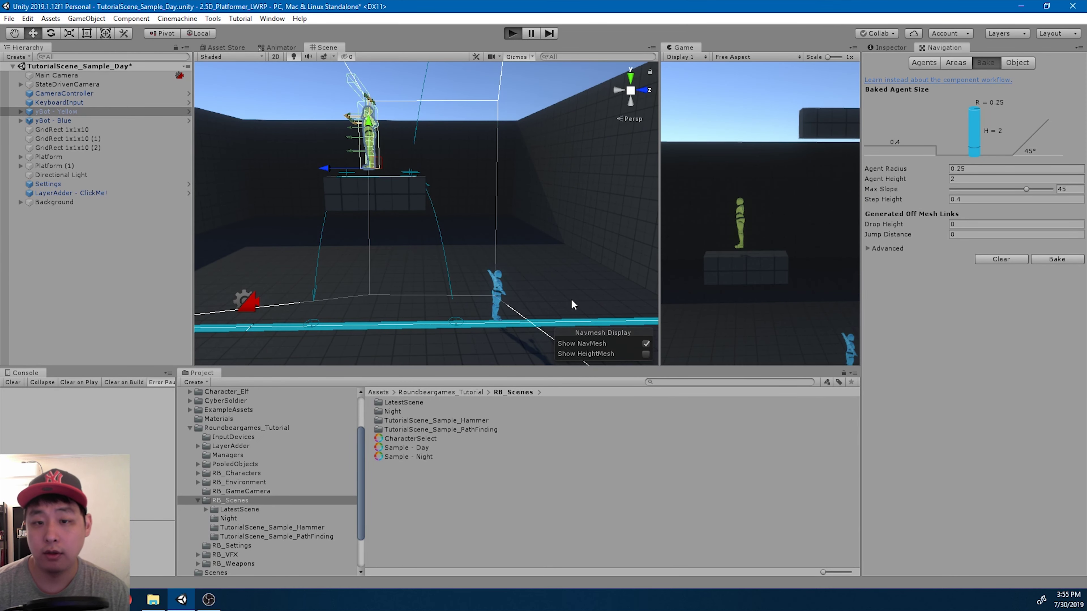
key(a)
key(space)
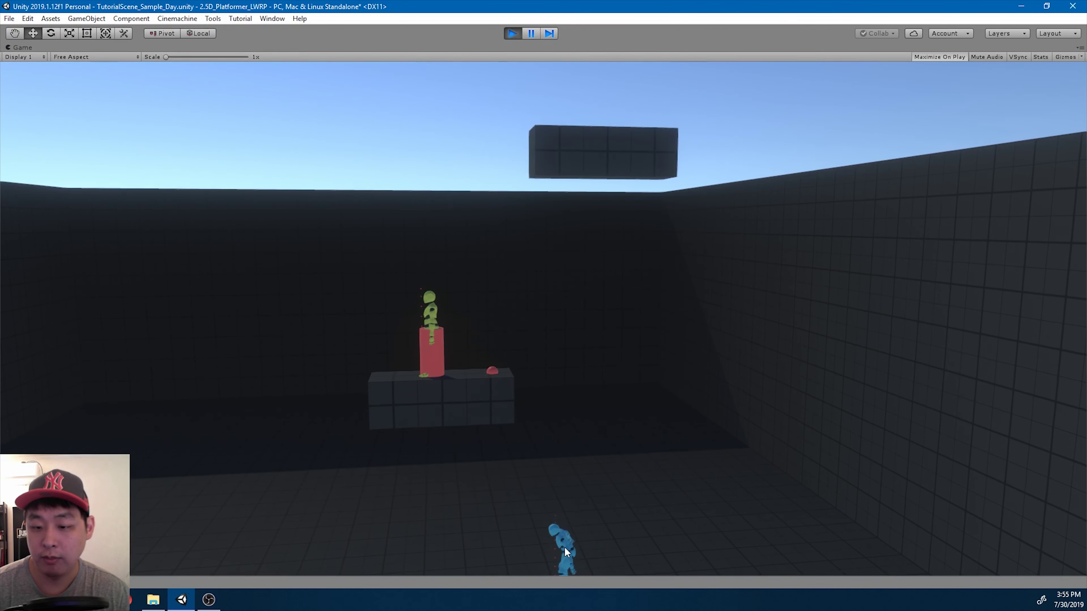
key(w)
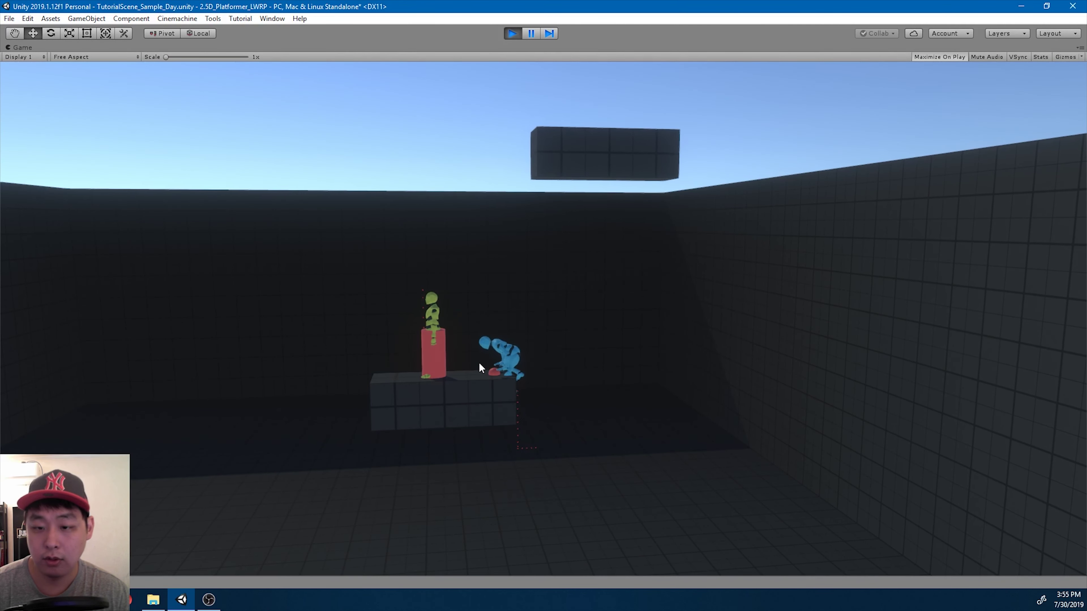
click(513, 33)
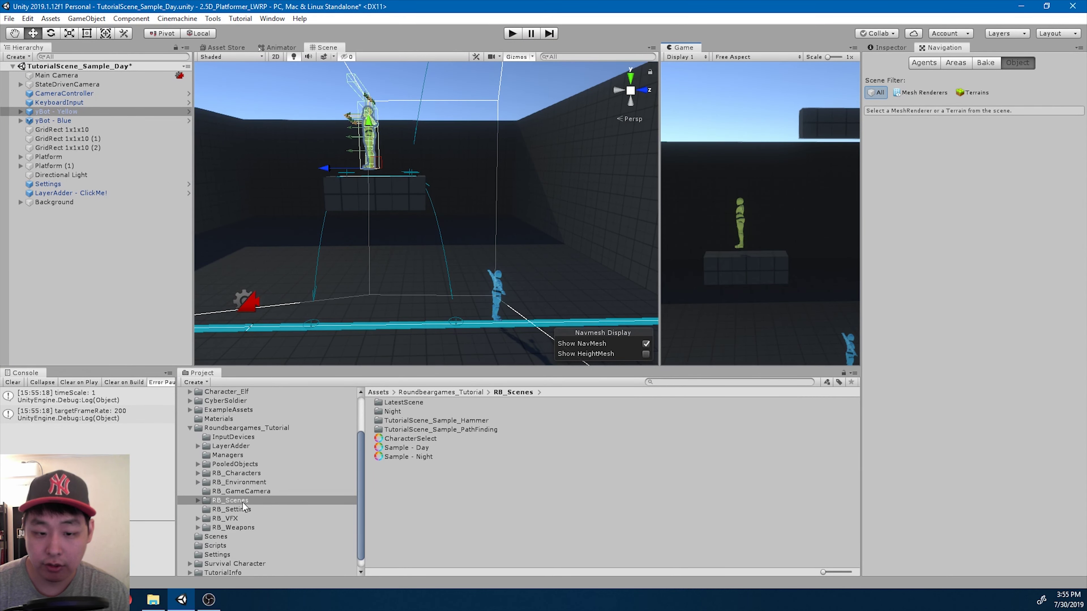
Search the project for jump, open the Player's Jump states folder and set the speed of Player_Jump_Normal_MoveForward to 1.63
click(692, 382)
text(jump)
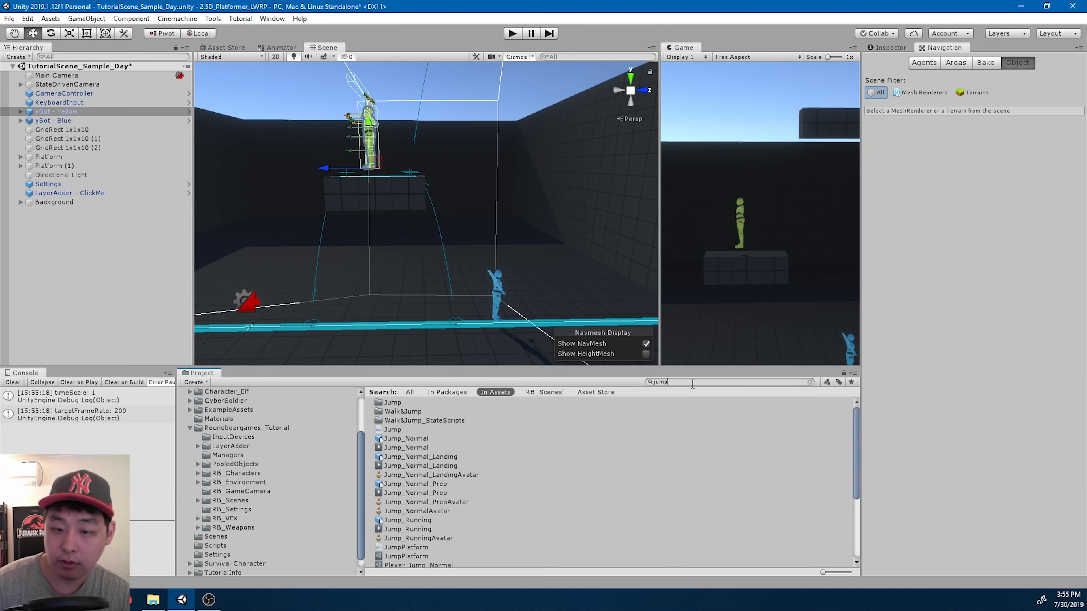
double_click(403, 401)
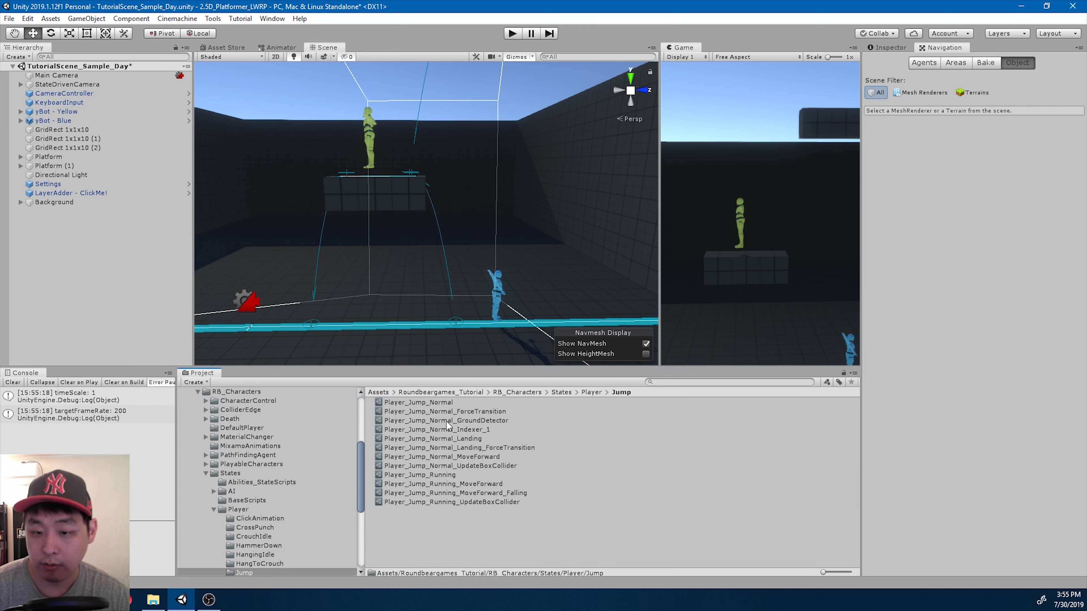
click(468, 457)
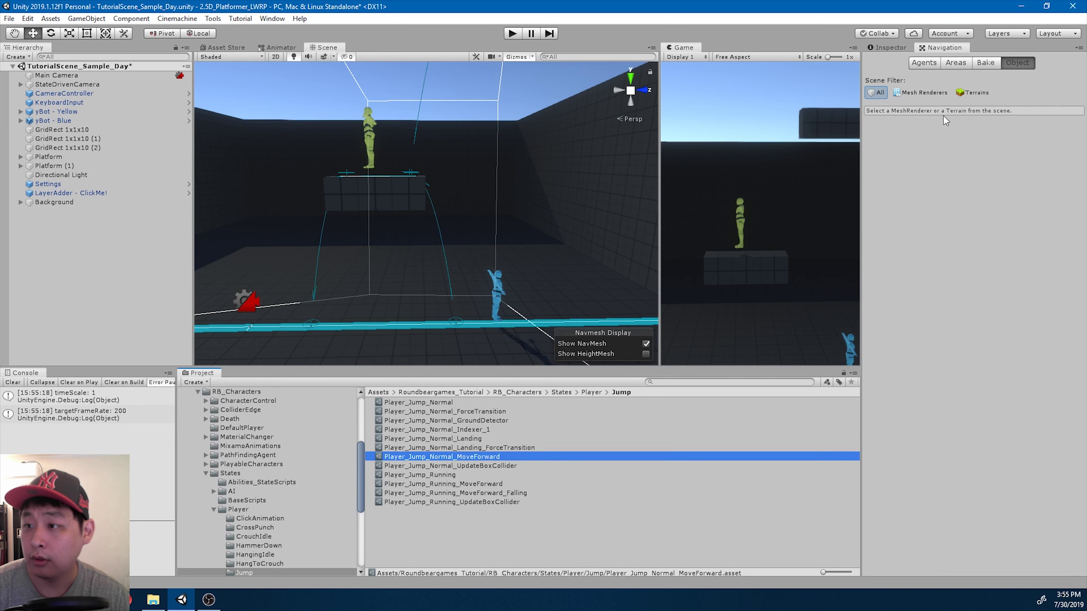
key(ctrl+3)
click(977, 133)
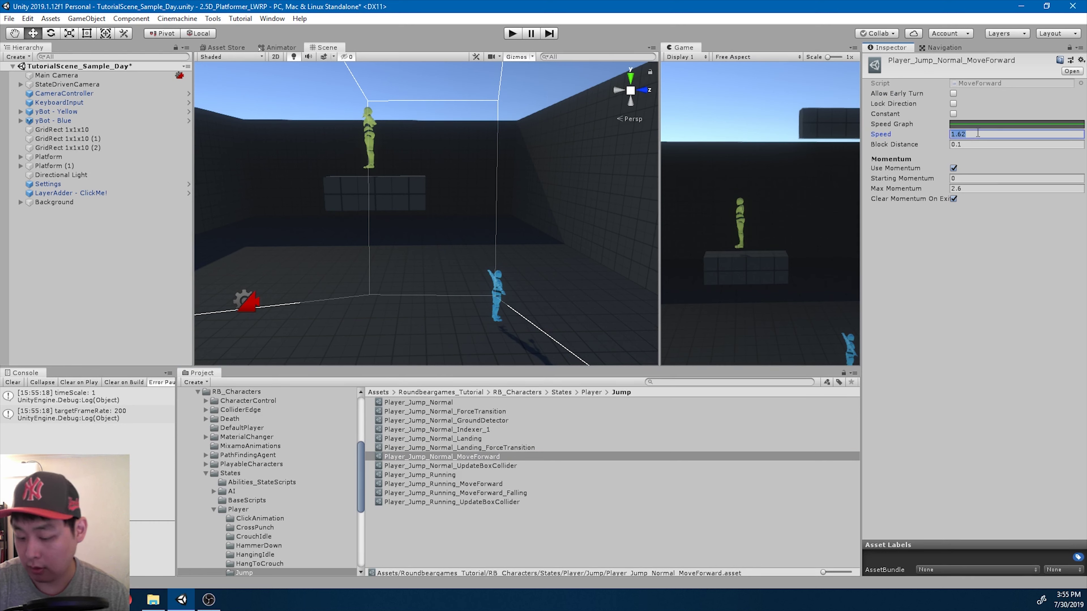
text(1.)
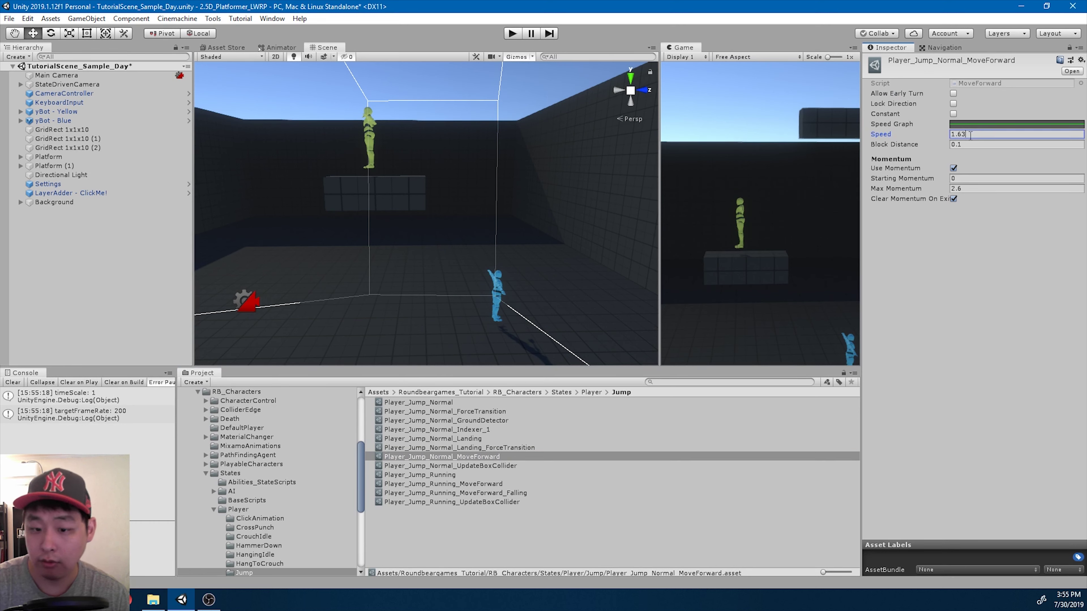
Set the speed of Player_Jump_Running_MoveForward and Player_Jump_Running_MoveForward_Falling to 1.63 and save the scene
click(484, 485)
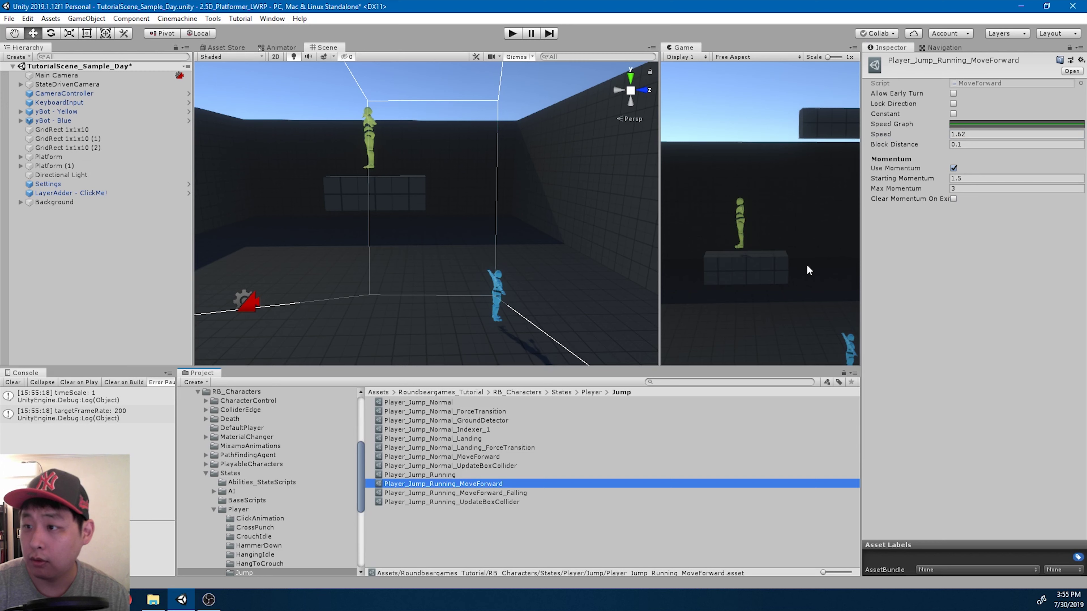
click(970, 134)
text(1)
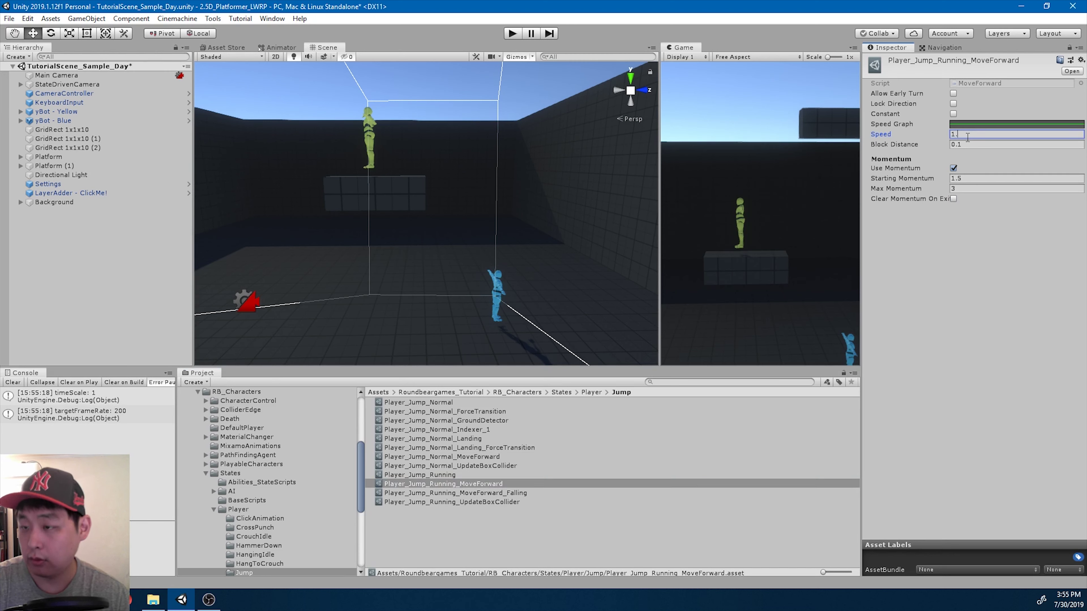
click(496, 493)
click(975, 134)
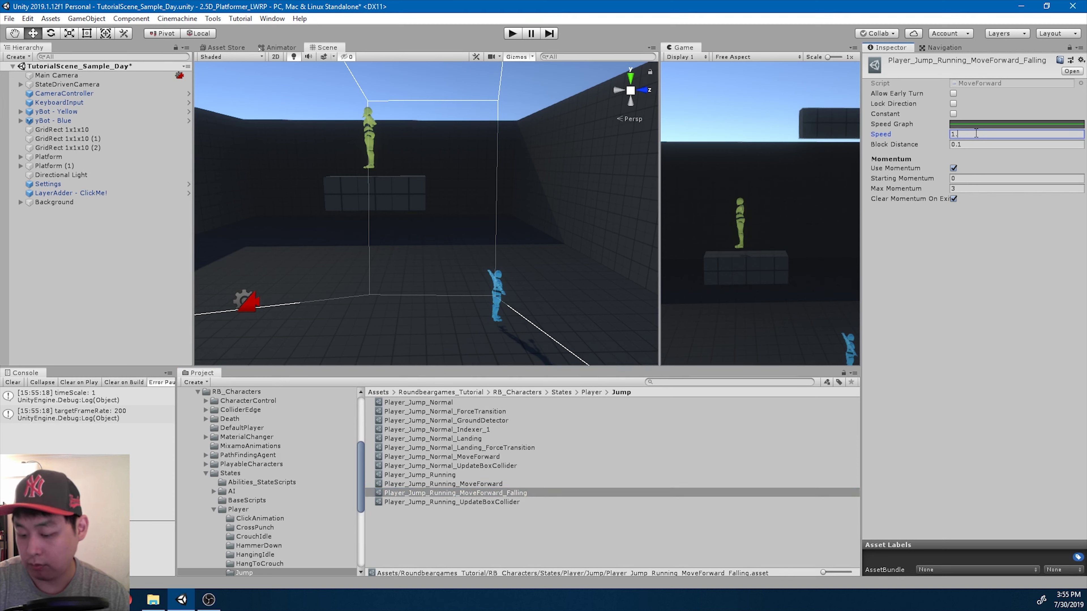
key(ctrl+s)
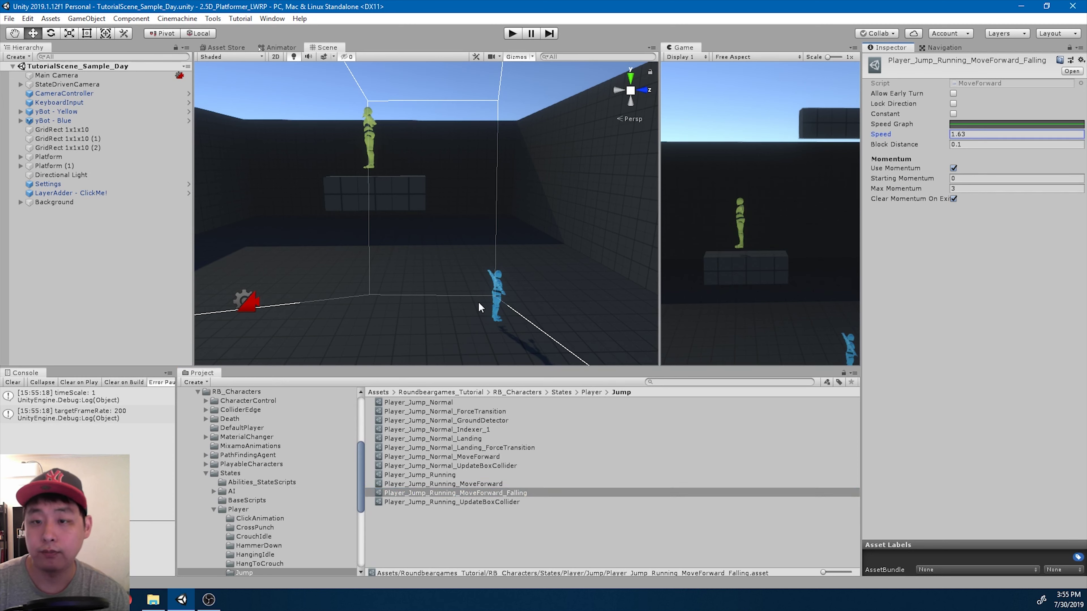
Move yBot - Yellow off the lower platform down onto the ground, at about Y -0.73 and Z 1.61
click(72, 112)
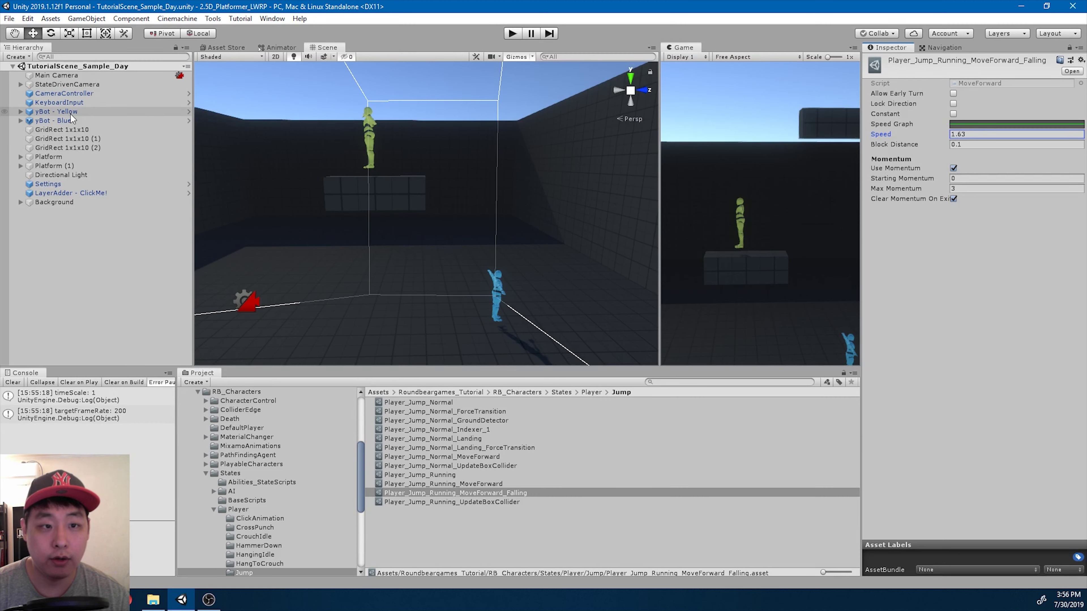
middle_drag(338, 198, 382, 187)
scroll(382, 187, down, 1)
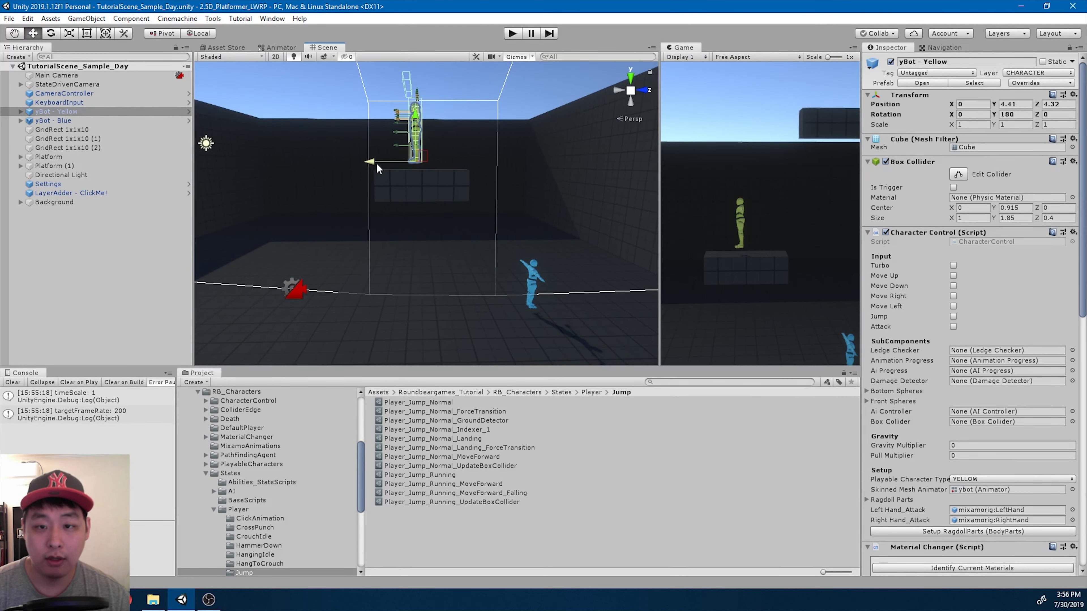
drag(376, 166, 286, 164)
drag(327, 113, 330, 283)
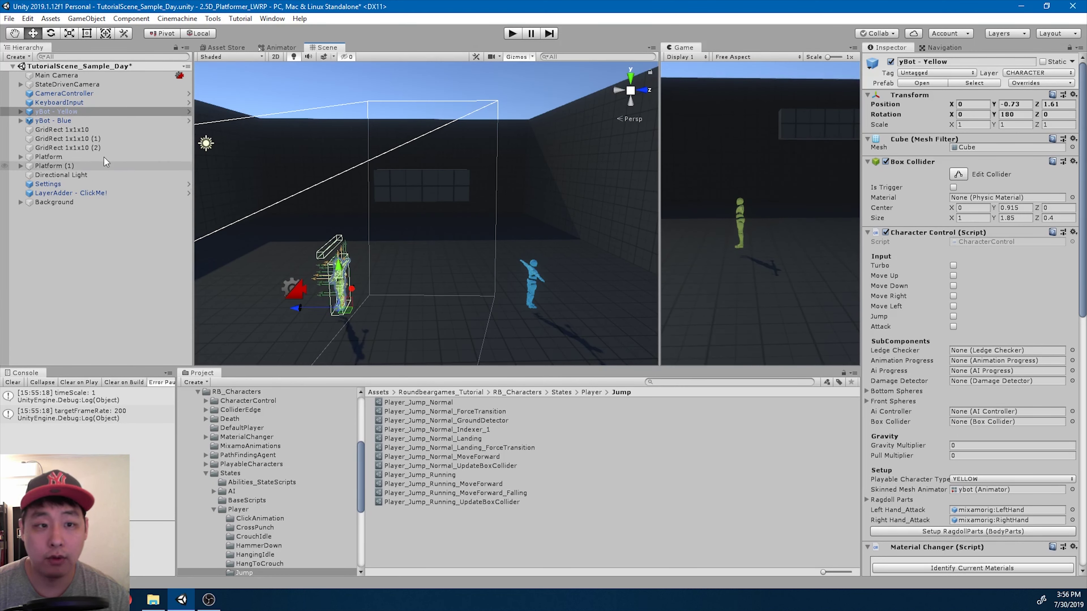
Duplicate yBot - Blue, place the copy at about Z 4.64 toward yBot - Yellow, listed below the original, and shift the original farther away
click(98, 122)
key(ctrl+d)
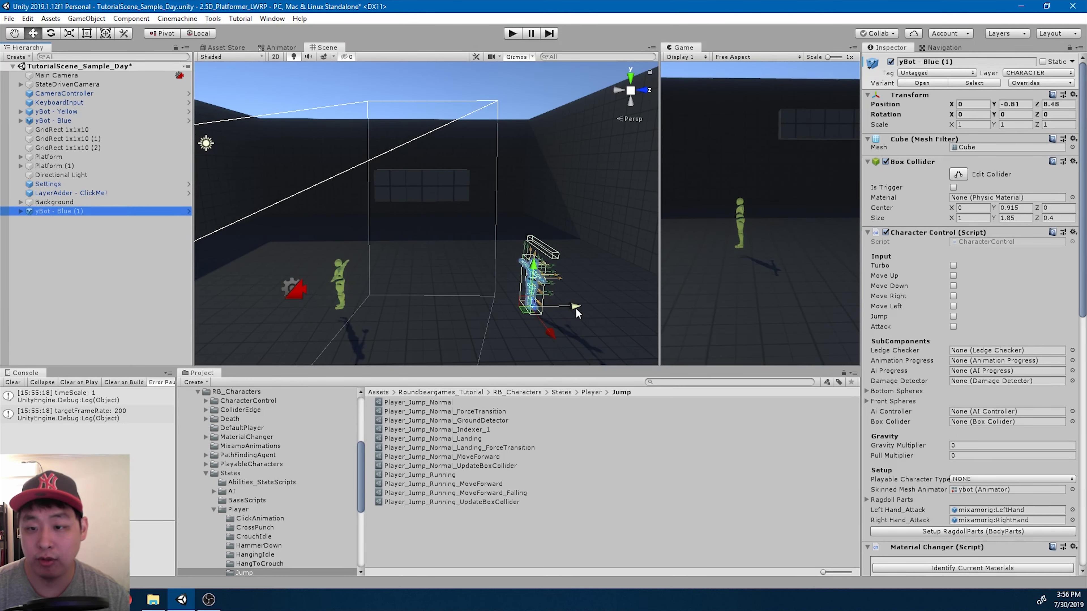
drag(576, 308, 468, 311)
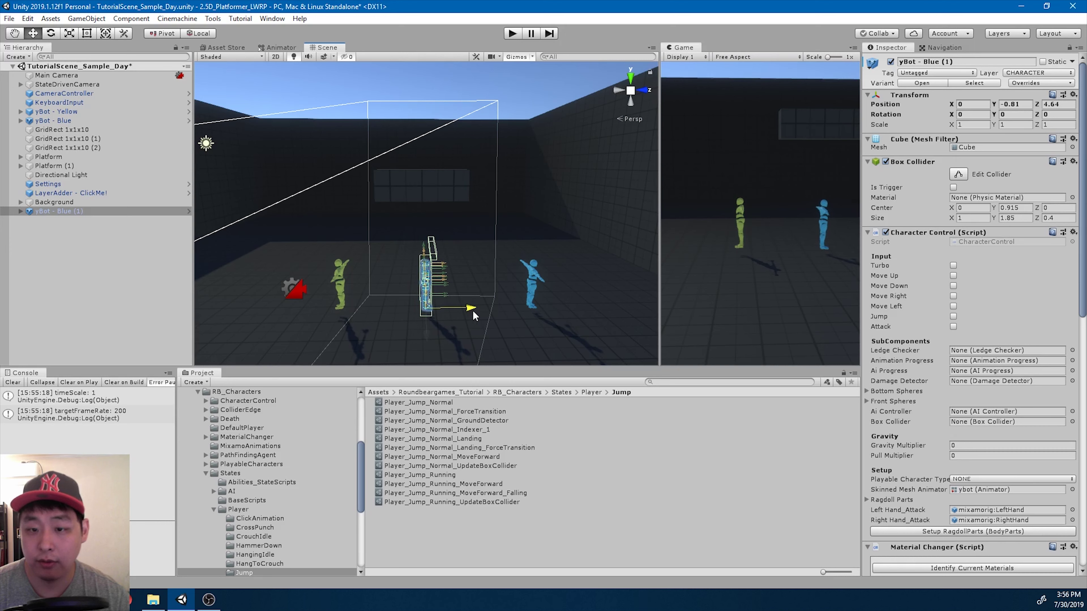
drag(69, 214, 73, 125)
click(54, 121)
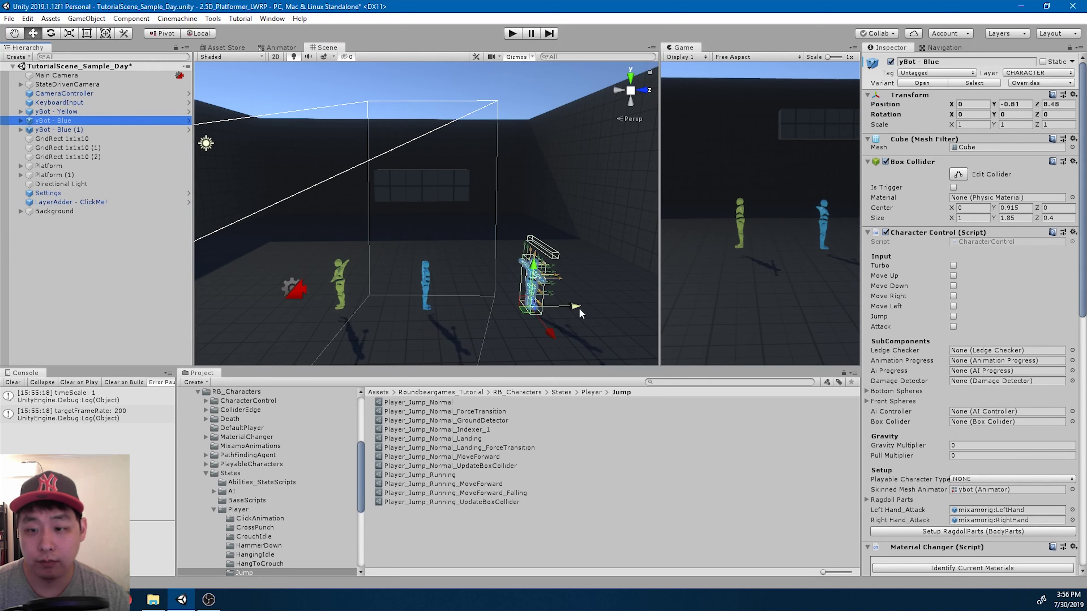
Deactivate the Walk and Run objects under the AI of yBot - Blue (1)
click(22, 129)
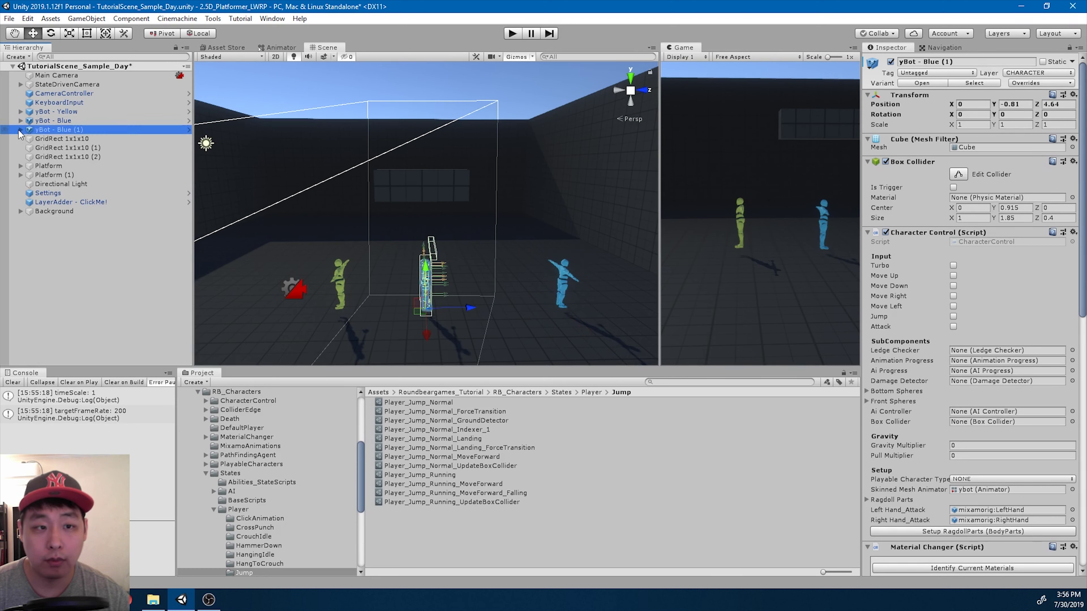
click(20, 129)
click(29, 166)
click(75, 185)
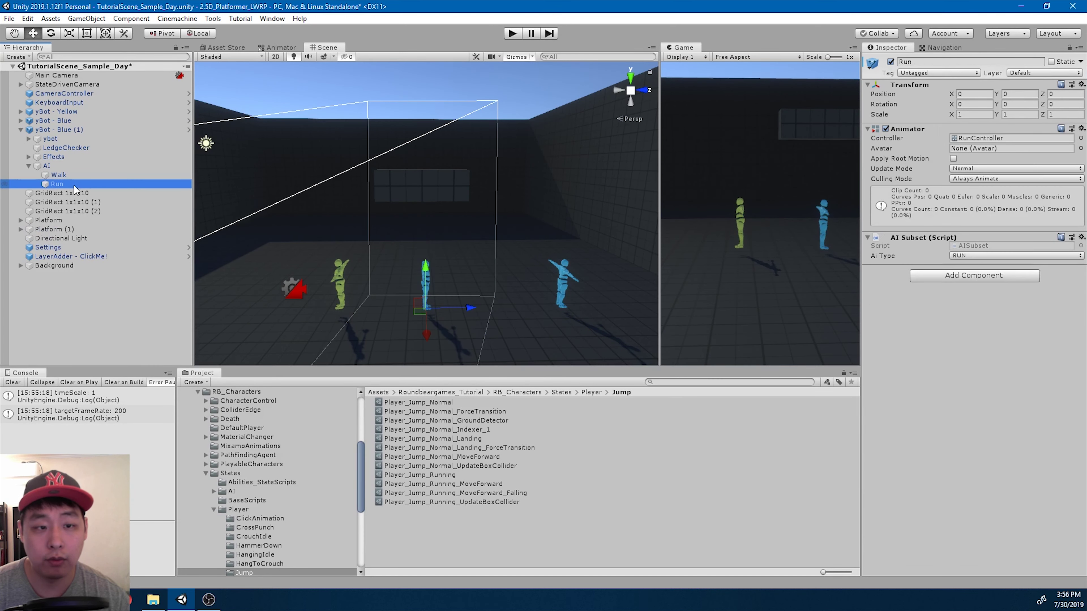
click(76, 176)
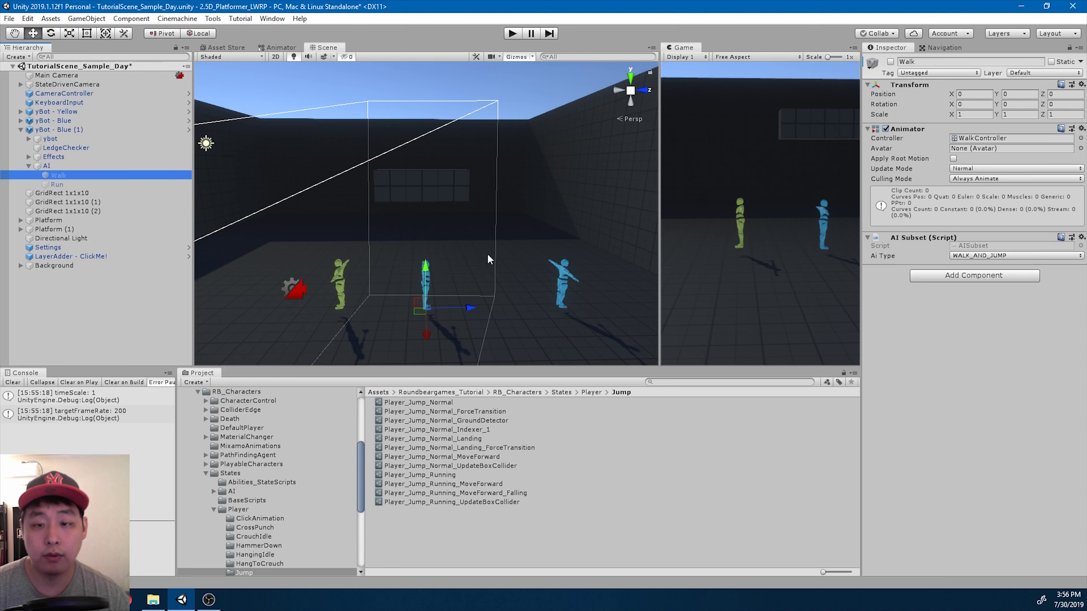
Widen the Game view and run the scene to examine how yBot - Blue behaves when the idle copy stands in its path
middle_drag(529, 252, 518, 245)
drag(659, 131, 625, 129)
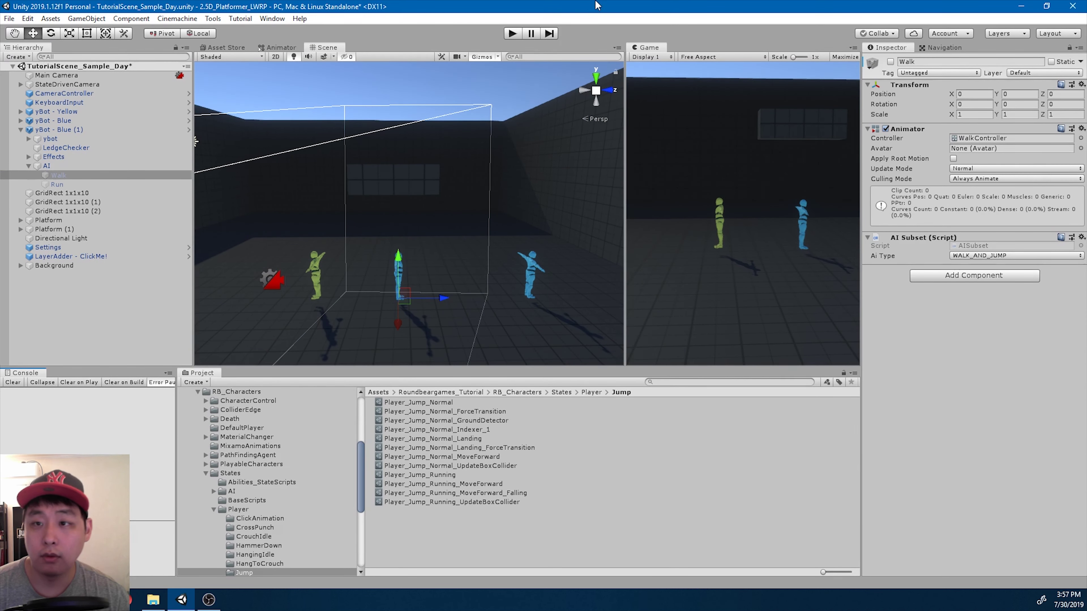
click(515, 34)
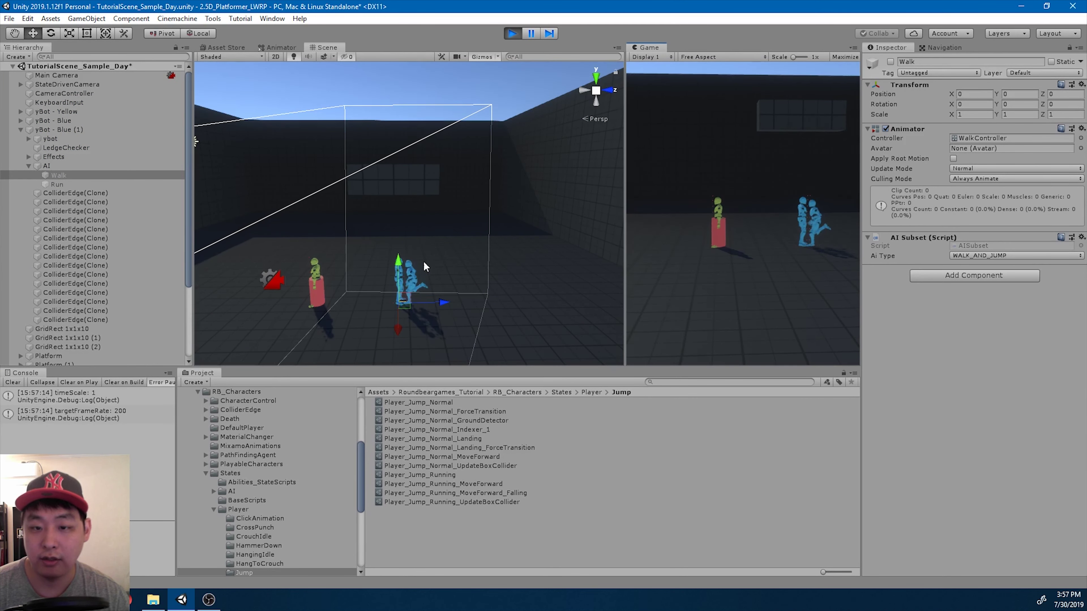
middle_drag(443, 280, 454, 249)
scroll(454, 250, up, 4)
scroll(454, 249, up, 2)
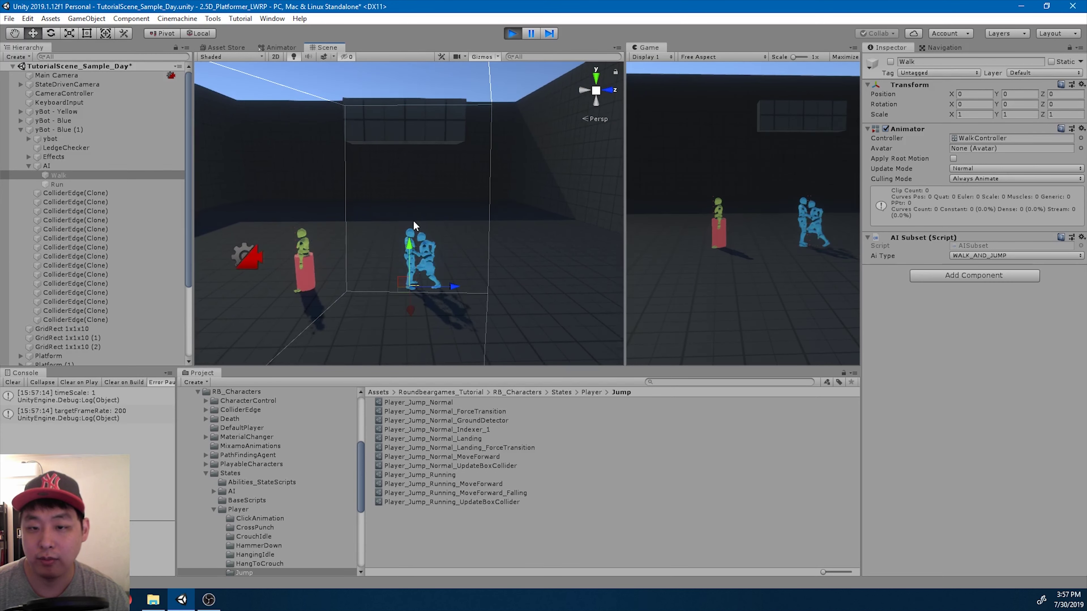
middle_drag(522, 236, 475, 238)
click(512, 33)
scroll(475, 238, down, 3)
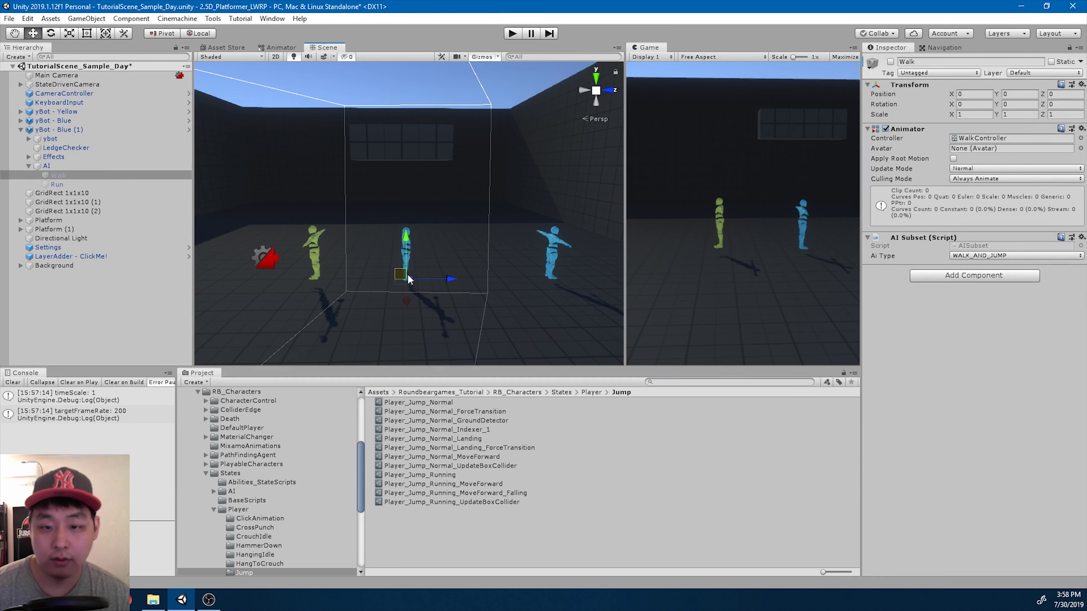
Add a Nav Mesh Obstacle component to yBot - Blue (1)
click(73, 128)
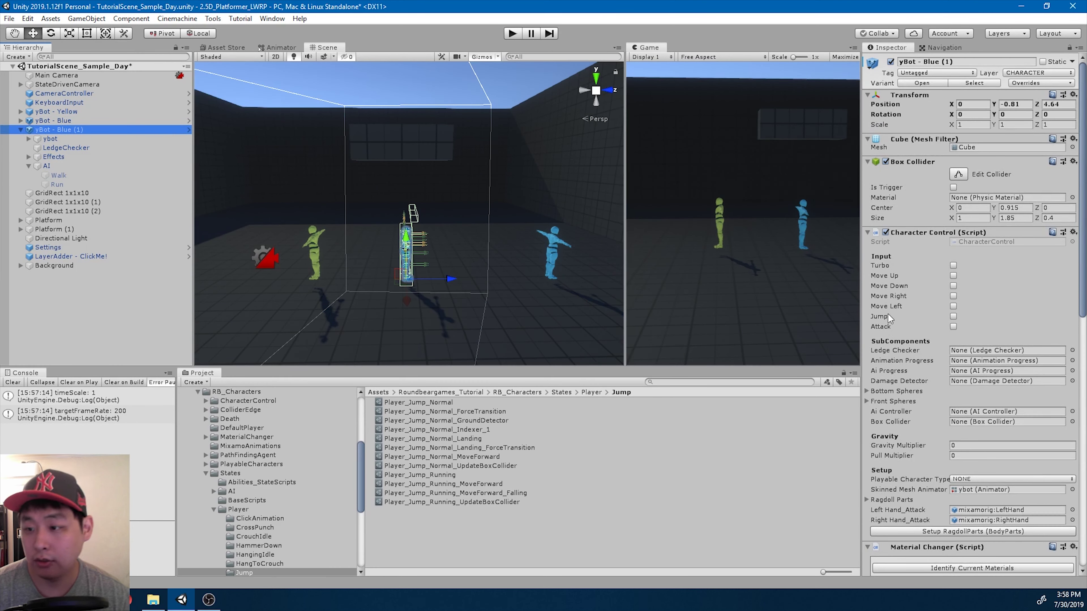
scroll(888, 314, down, 10)
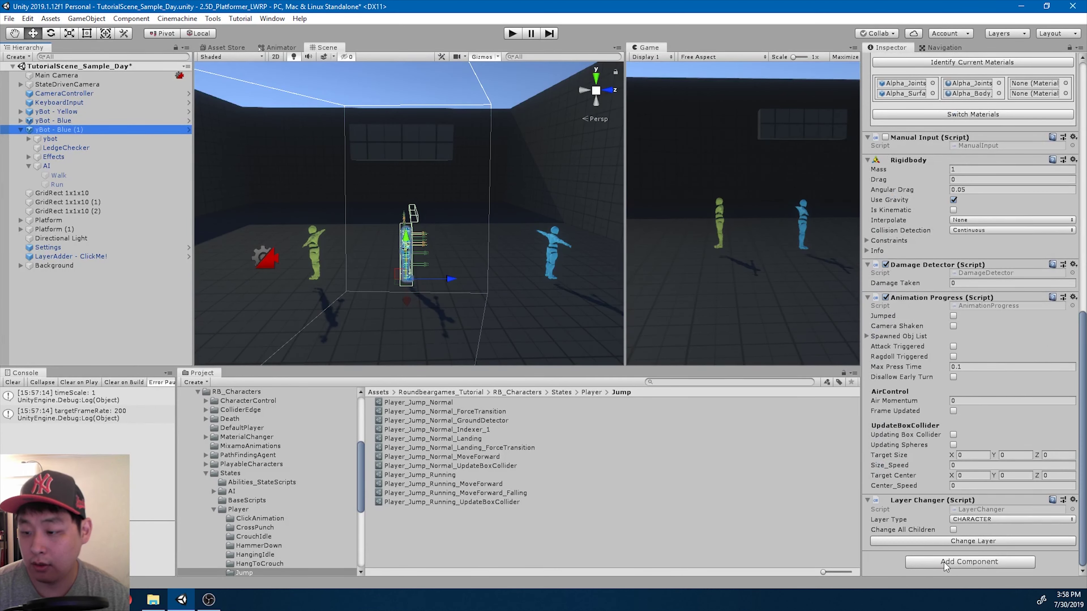
click(944, 563)
text(nav)
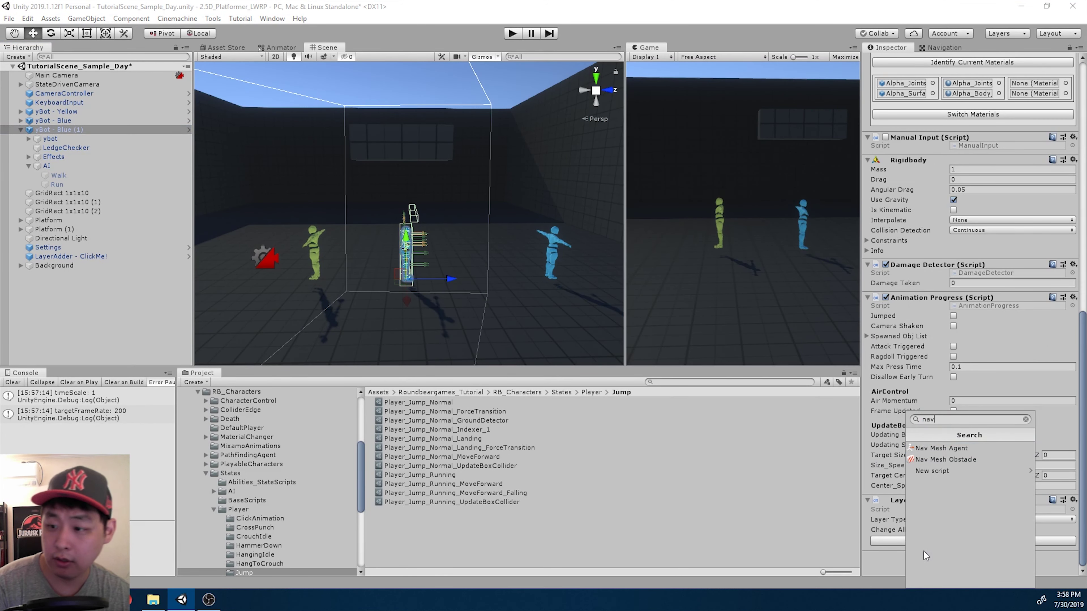
key(Down)
key(Down)
key(Return)
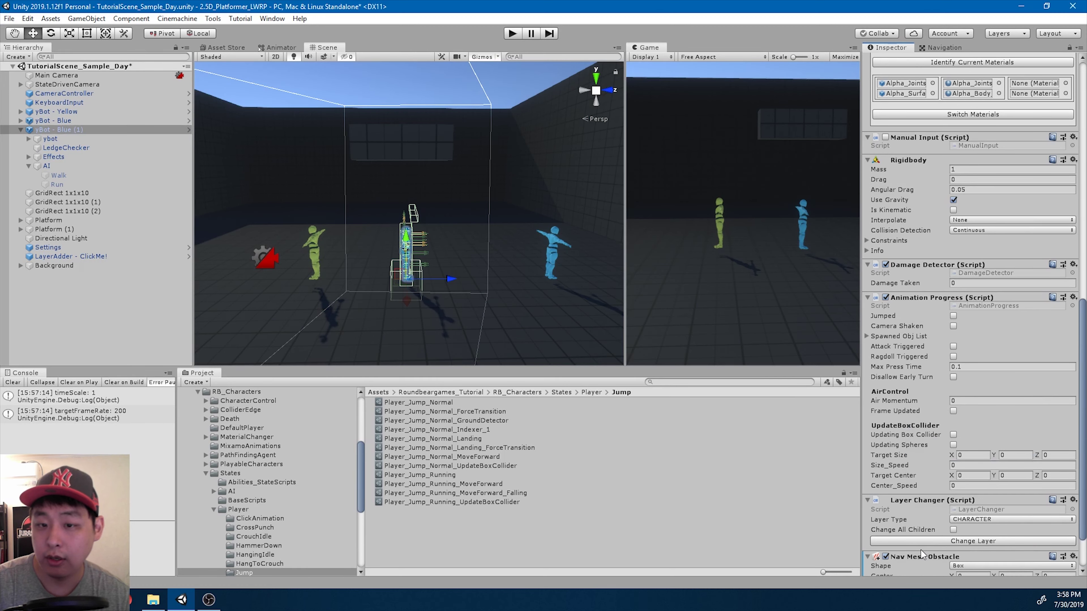
Set the X size of the Nav Mesh Obstacle on yBot - Blue (1) to 1.5
scroll(494, 235, up, 10)
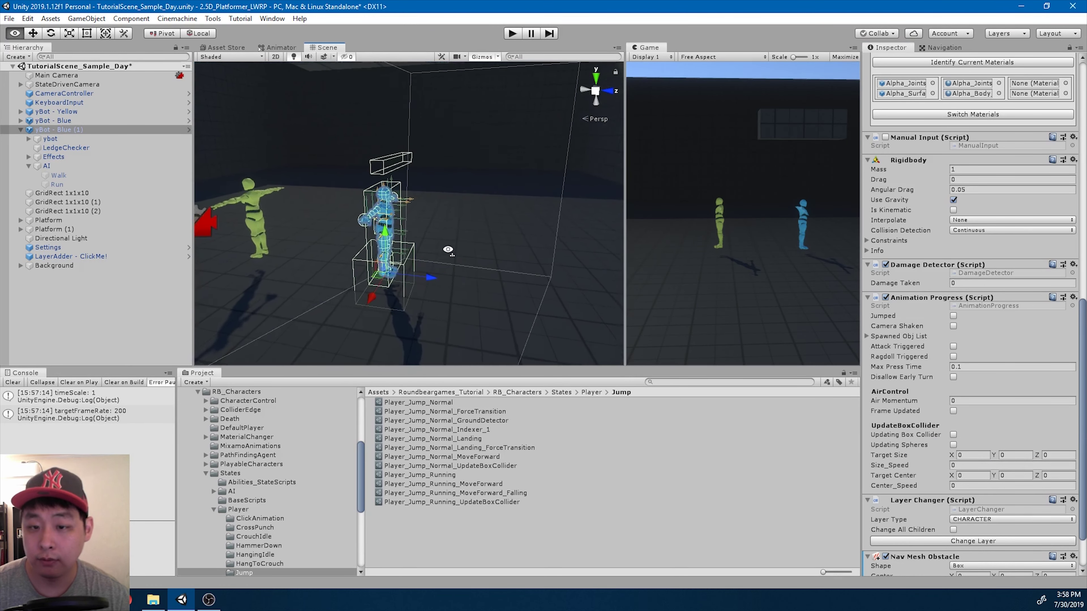
middle_drag(452, 226, 454, 220)
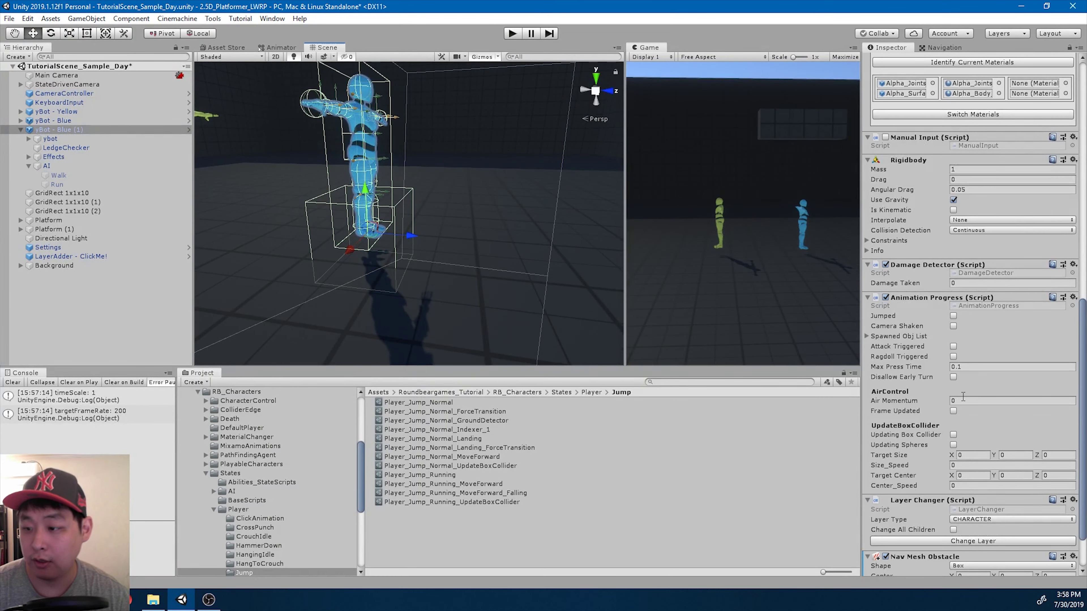
scroll(962, 396, down, 3)
mouse_move(952, 535)
mouse_down()
mouse_move(939, 535)
mouse_move(972, 532)
mouse_up()
click(978, 534)
text(2)
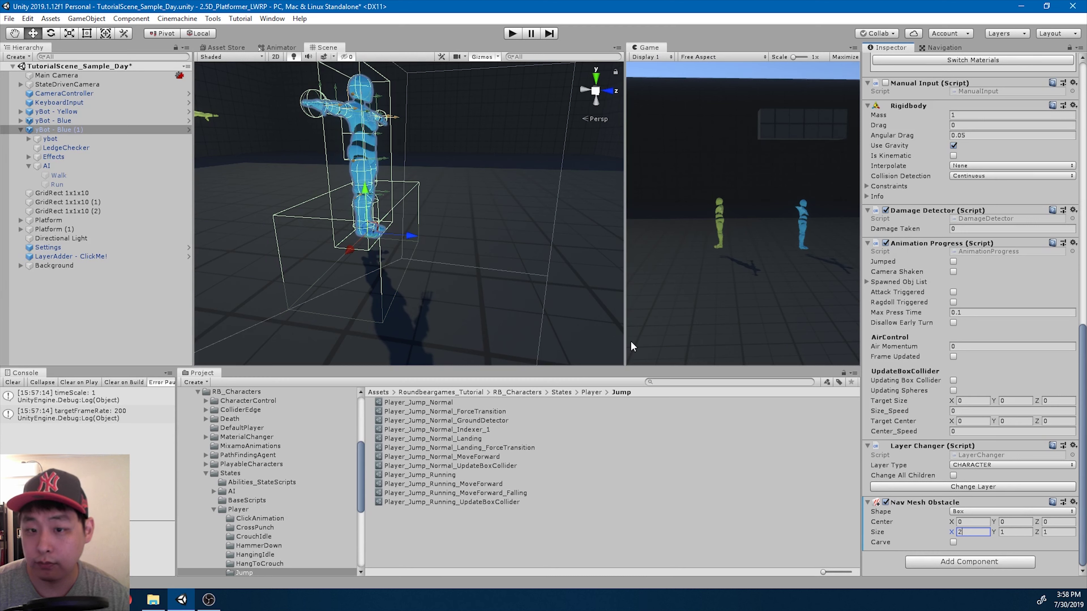
scroll(467, 260, down, 3)
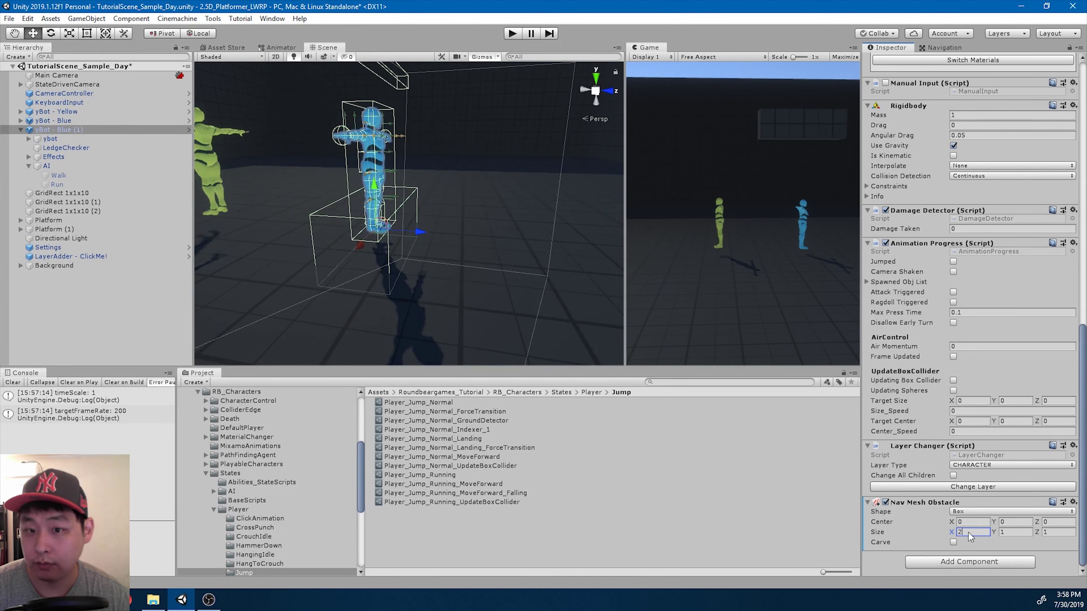
key(BackSpace)
text(1.5)
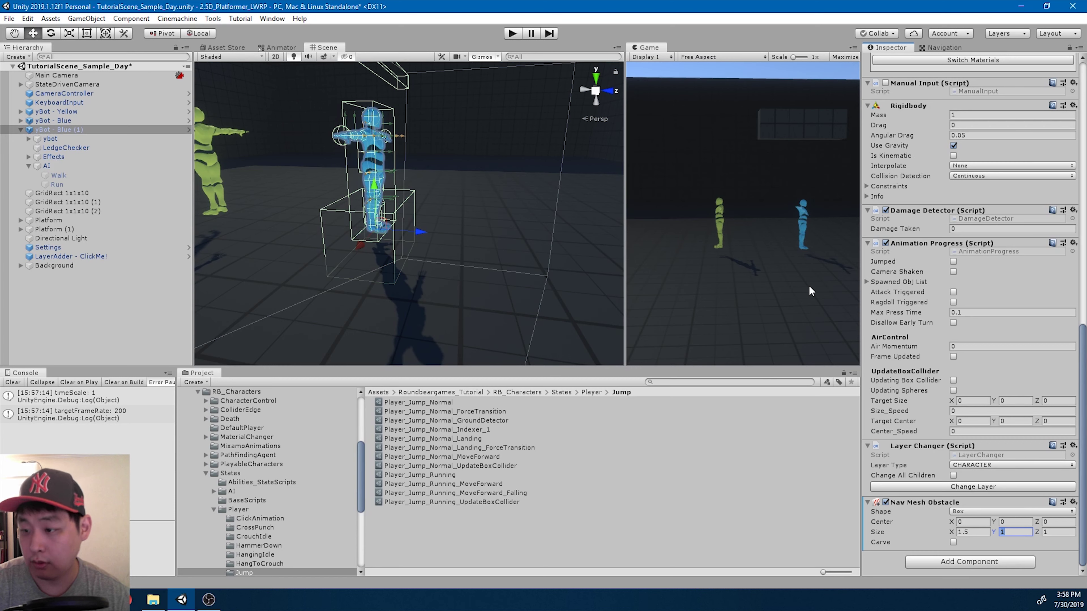
Set the Nav Mesh Obstacle size of yBot - Blue (1) to 0.5 in Y and 0.01 in Z
text(0.5)
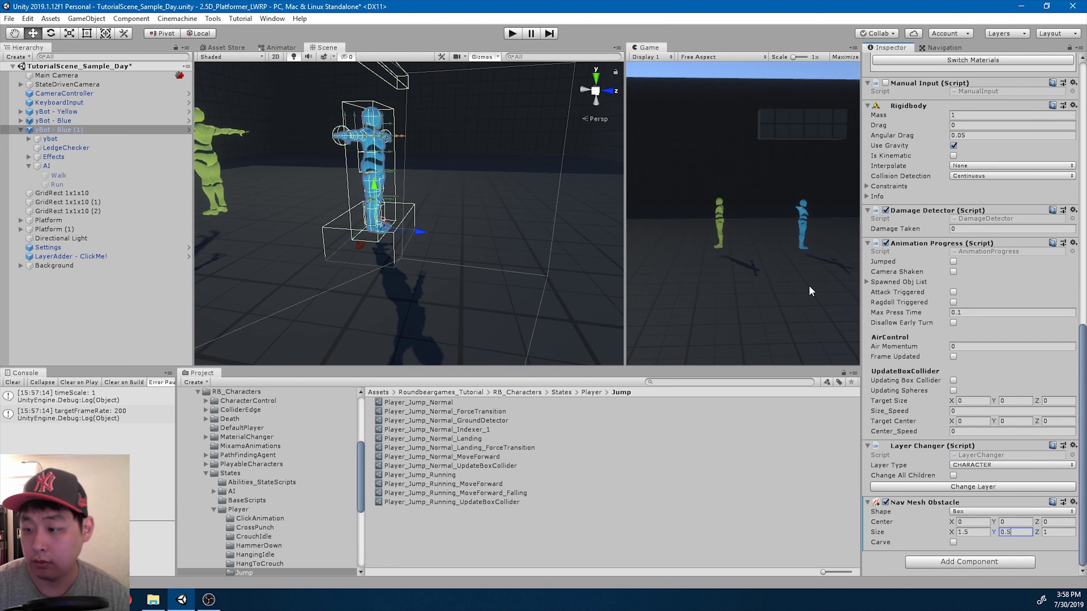
drag(1039, 531, 1016, 534)
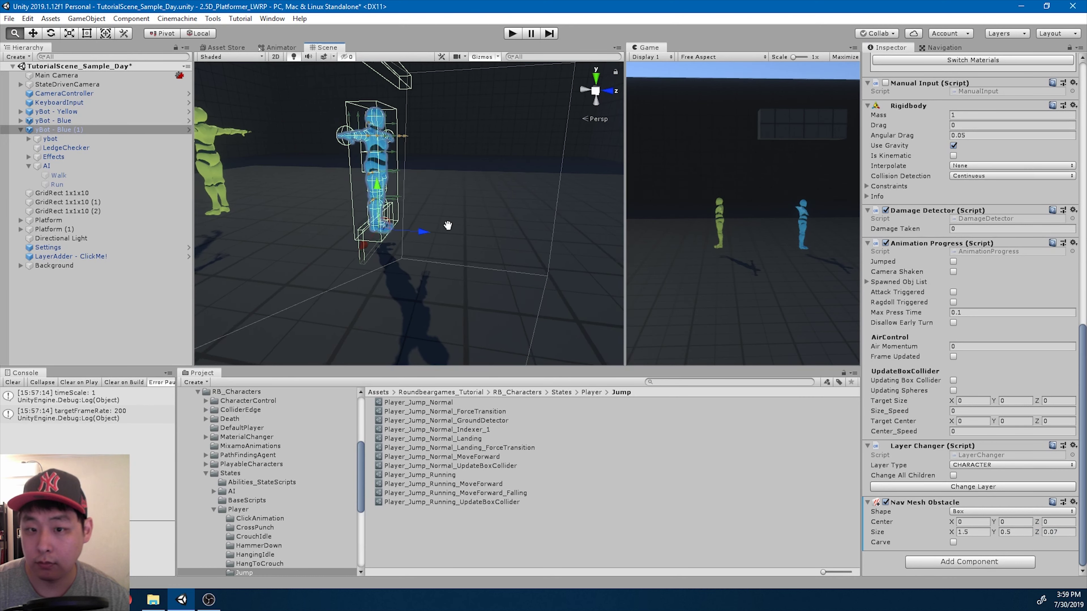
scroll(455, 209, up, 3)
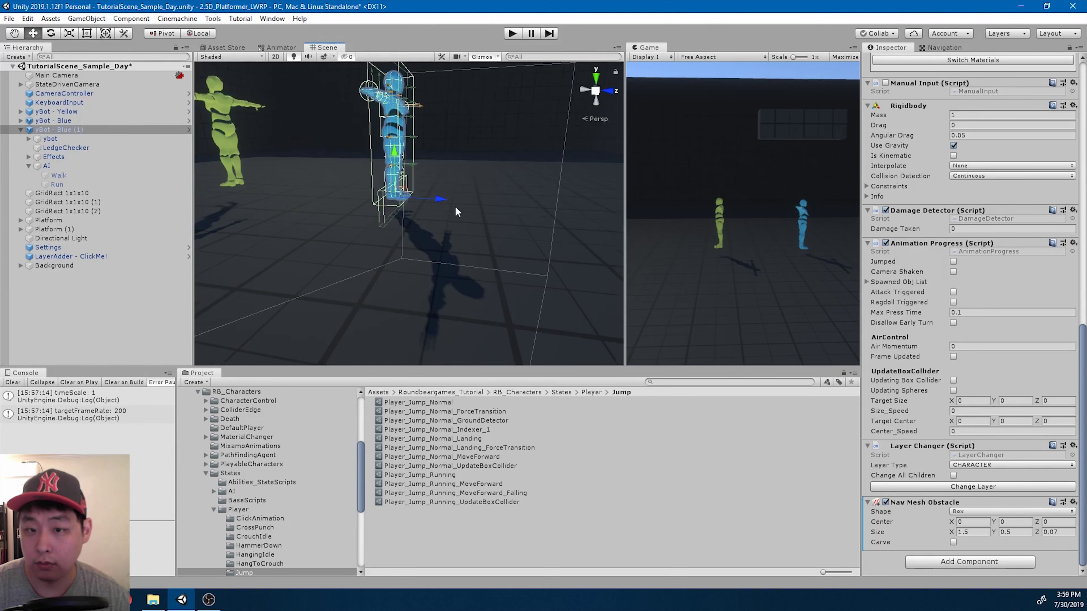
click(1065, 532)
text(0.01)
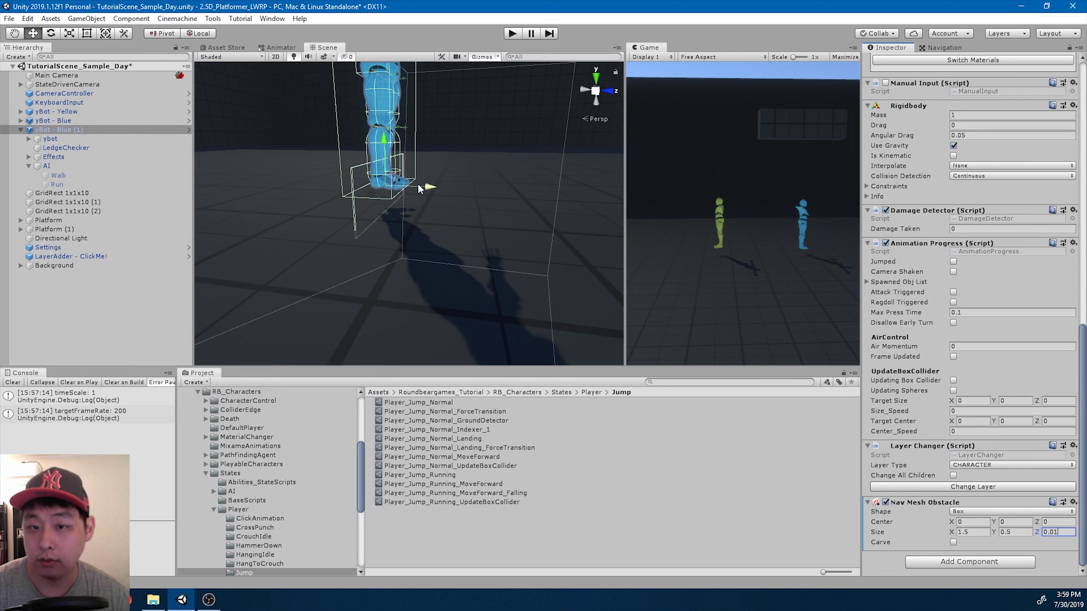
Enable Carve on the Nav Mesh Obstacle of yBot - Blue (1) and turn off Carve Only Stationary
middle_drag(444, 161, 441, 183)
scroll(442, 184, down, 2)
alt+drag(503, 240, 465, 236)
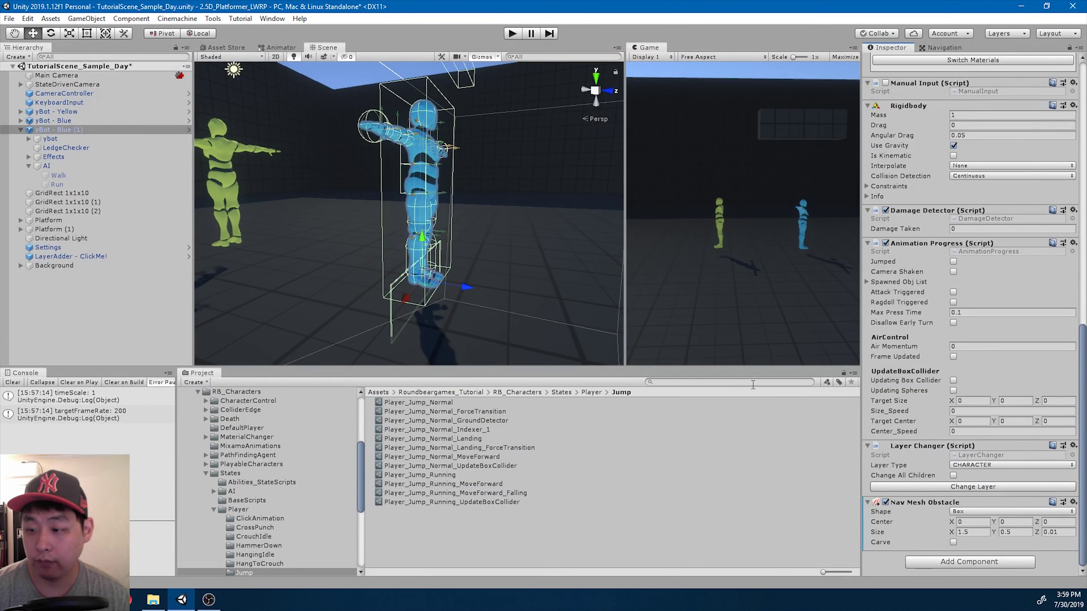
click(953, 542)
scroll(1019, 444, down, 1)
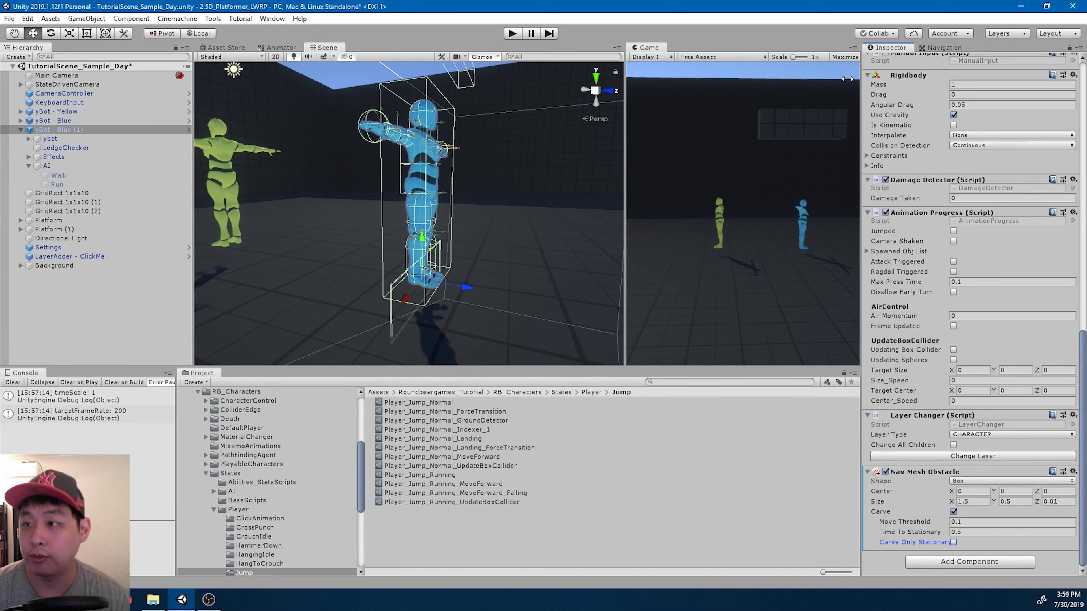
Display the NavMesh and move yBot - Blue (1) up and down to examine how its obstacle carves the walkable surface
click(942, 48)
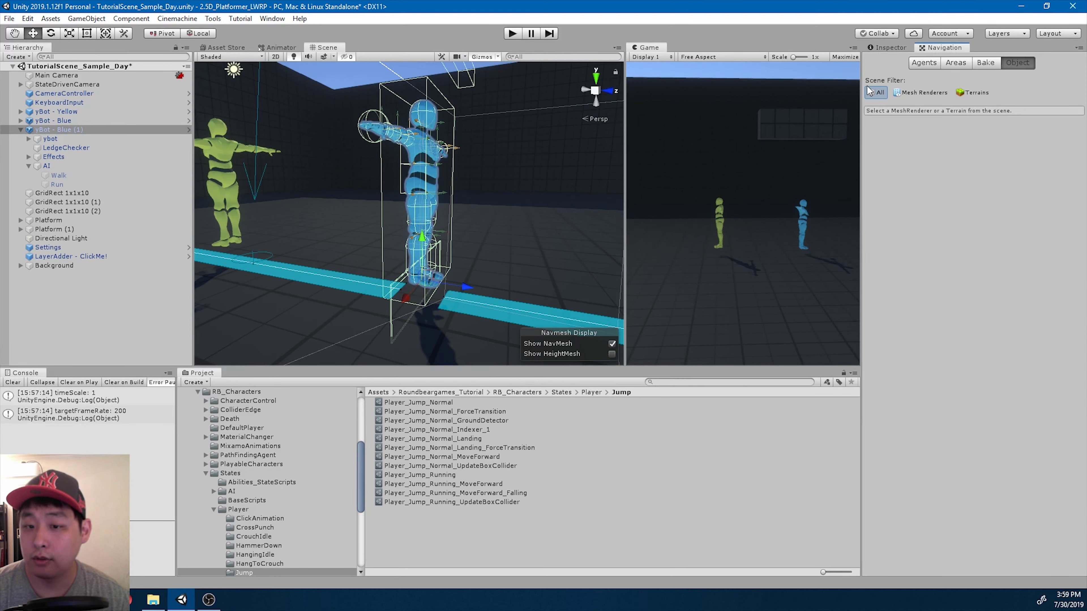
scroll(490, 218, down, 6)
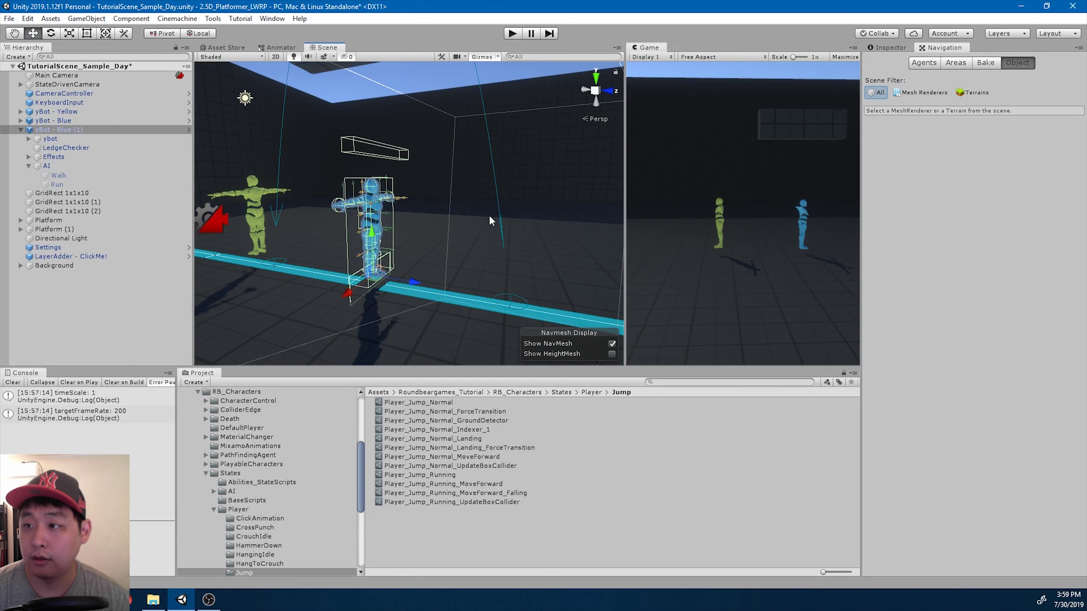
scroll(489, 215, down, 1)
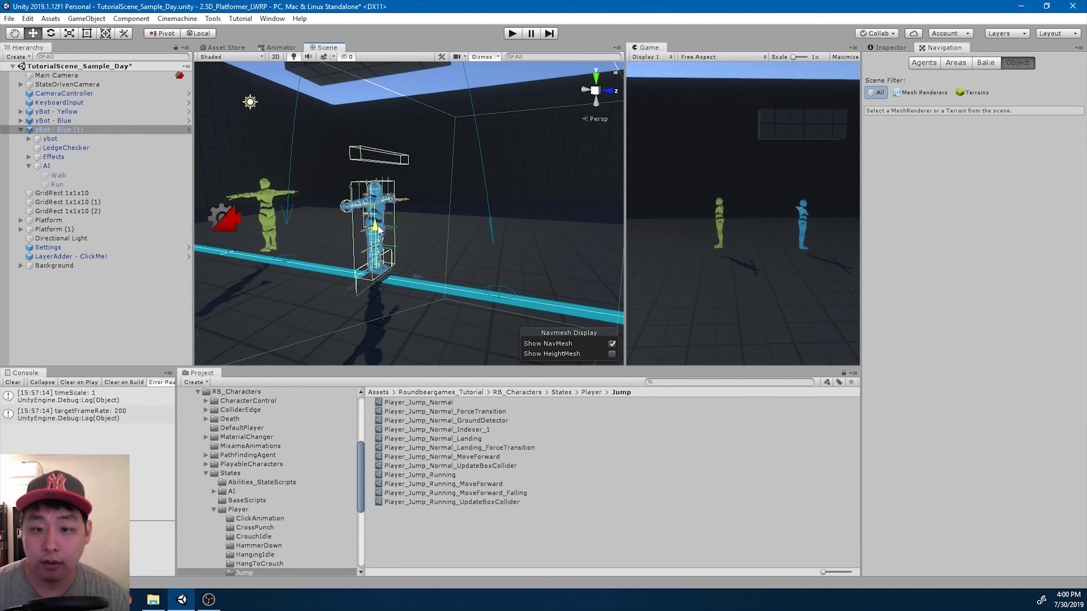
mouse_move(377, 229)
mouse_down()
mouse_move(383, 124)
mouse_move(395, 247)
mouse_move(563, 242)
mouse_move(400, 236)
mouse_move(379, 246)
mouse_up()
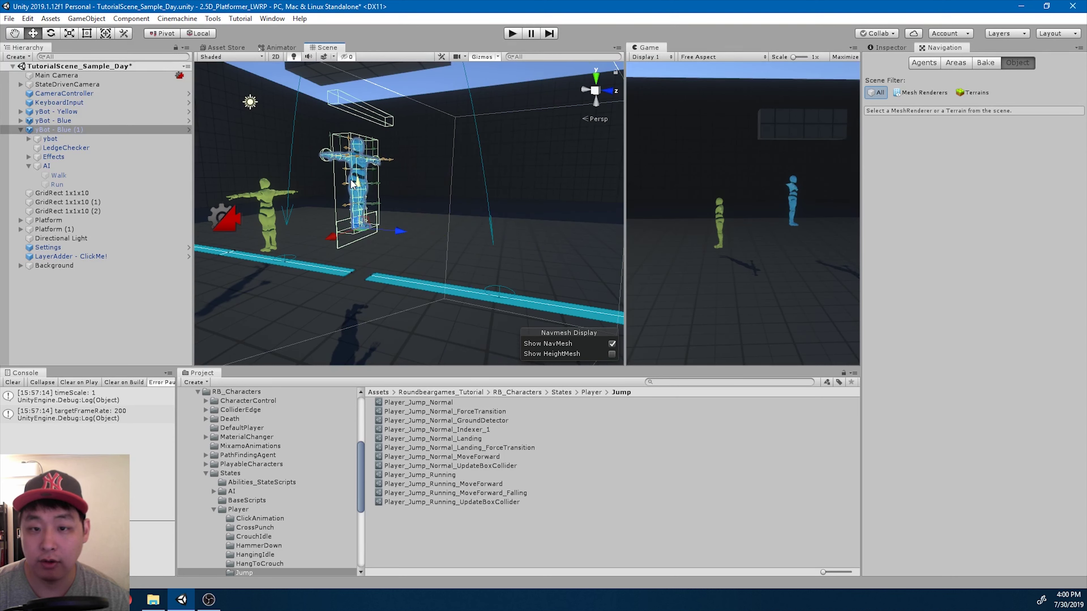
drag(350, 183, 375, 123)
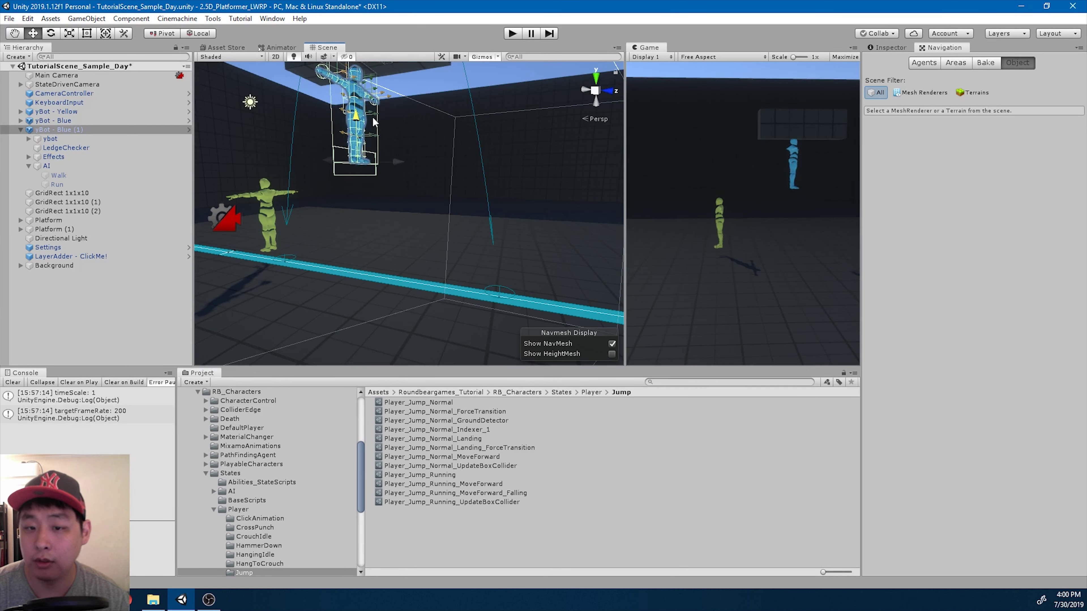
Set the baked Agent Height to 0.5 and lower yBot - Blue (1) to test the carving
click(985, 63)
click(962, 180)
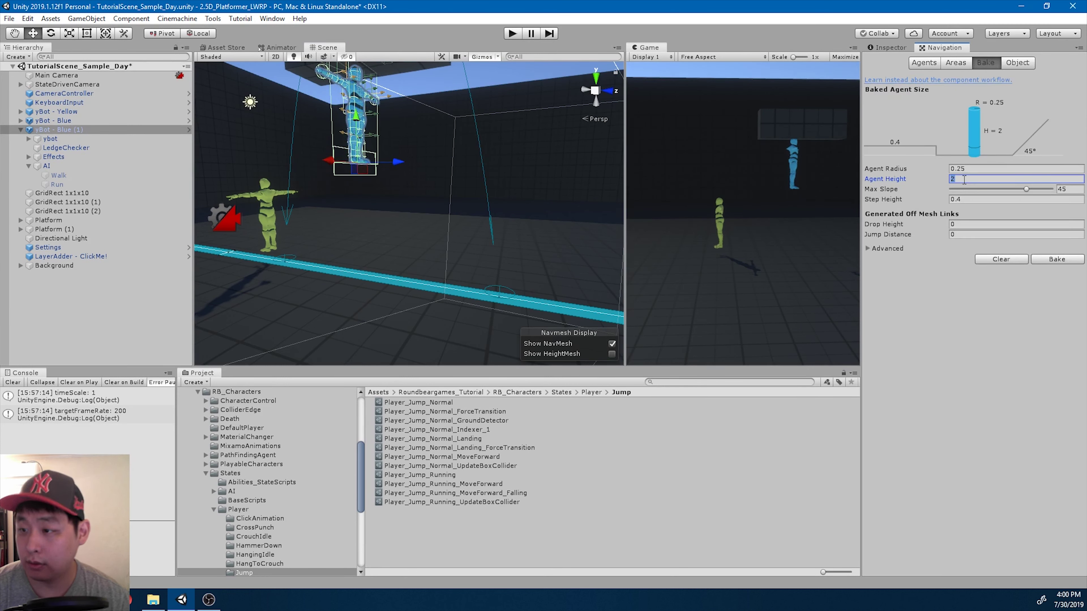
text(0.5)
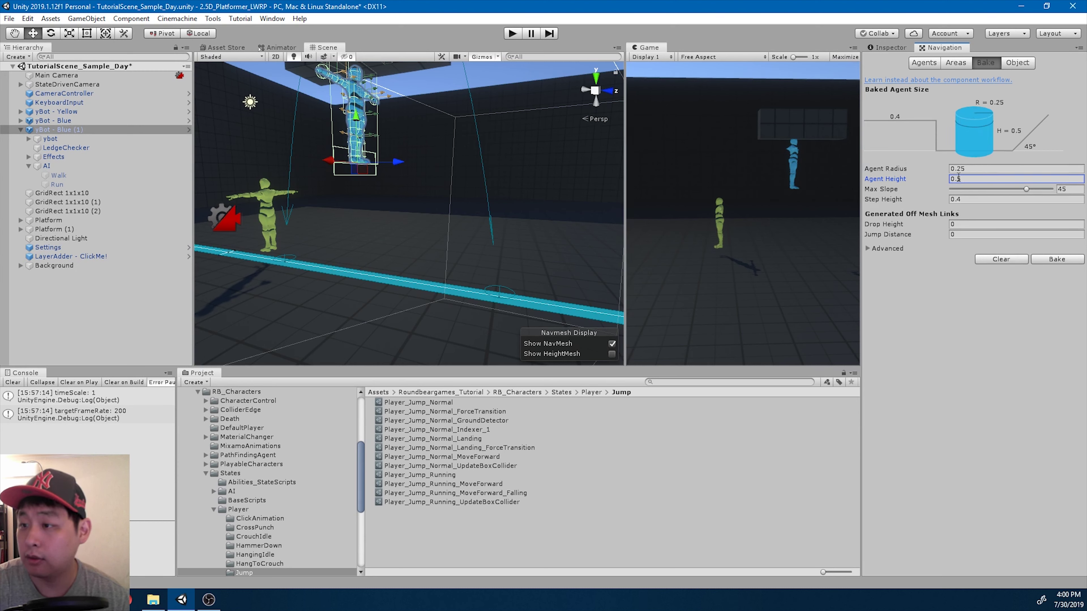
drag(358, 118, 358, 168)
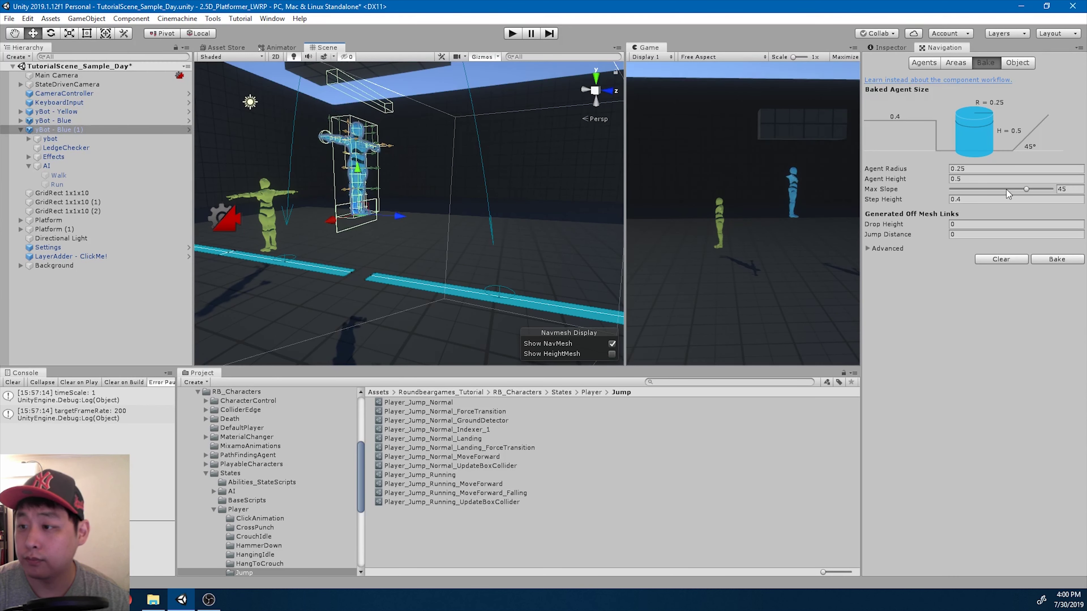
Try a baked Agent Height of 0.15, return it to 0.5 and lower yBot - Blue (1) slightly to test the carving
click(988, 179)
text(0.15)
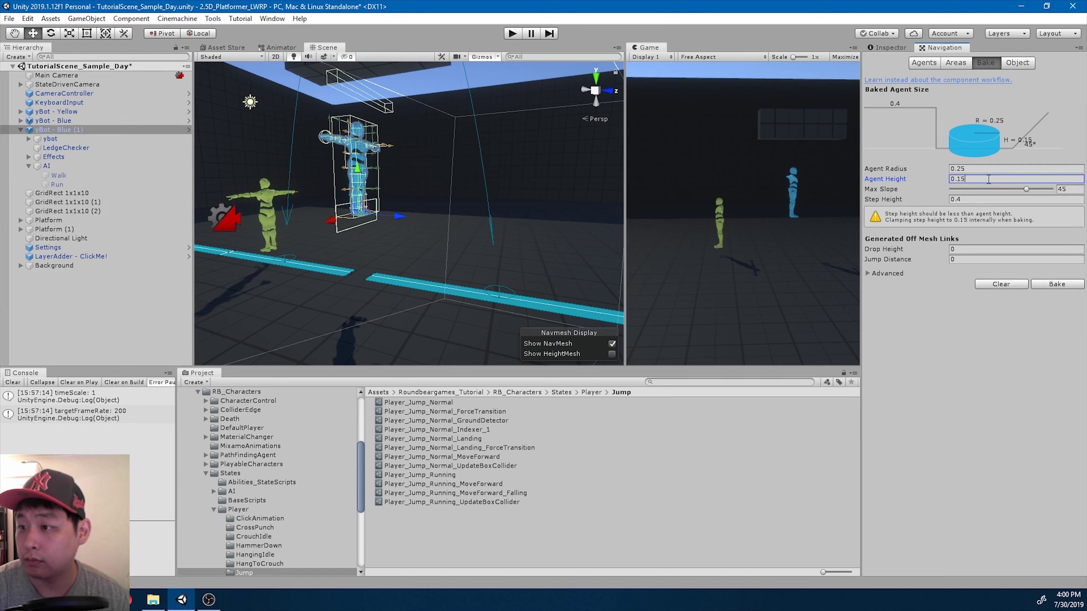
key(Return)
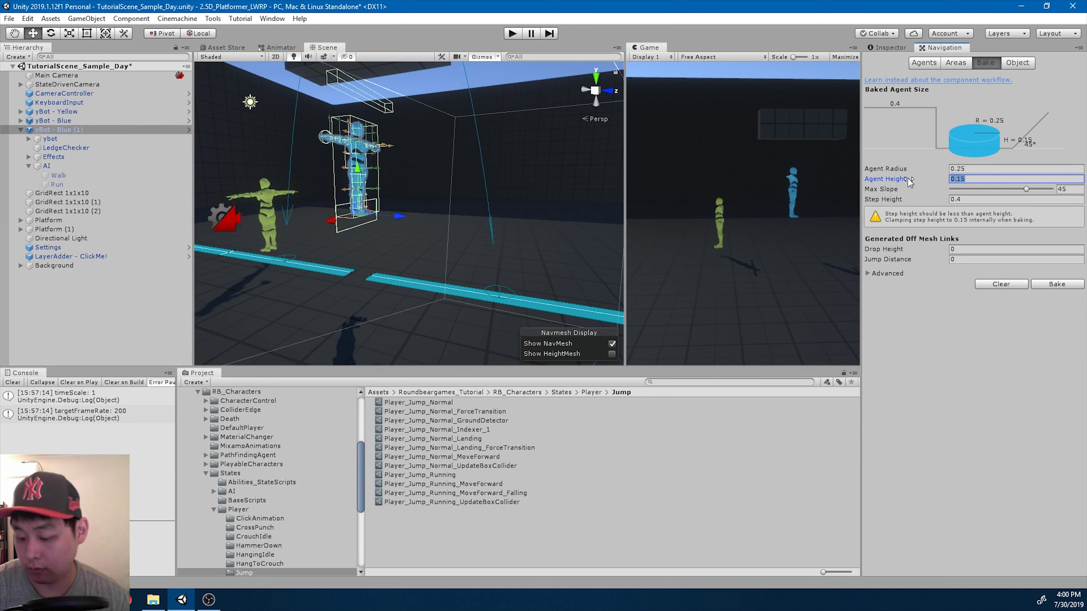
text(0.5)
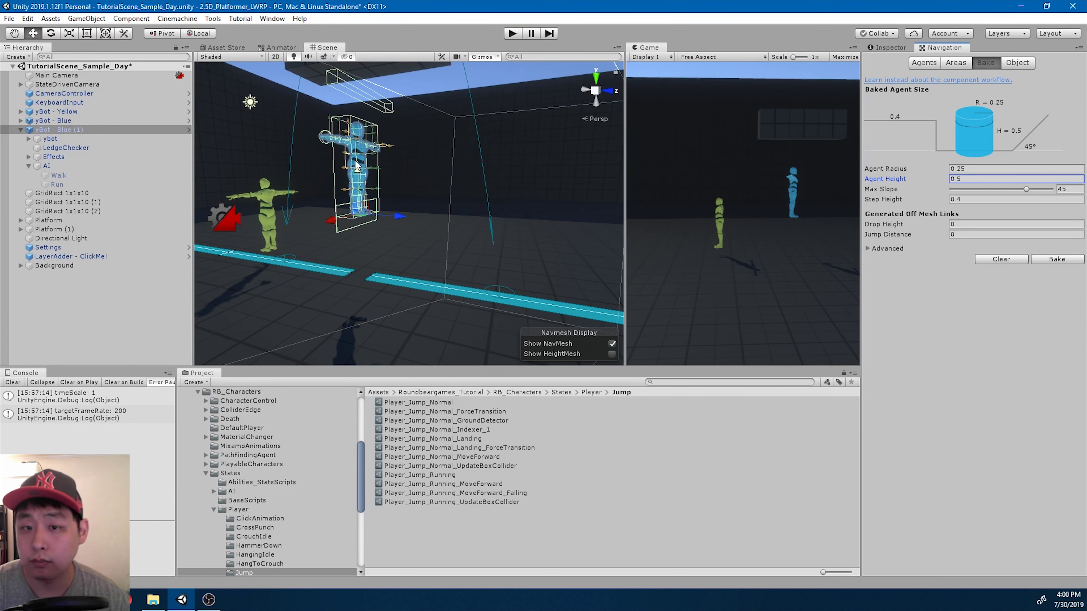
mouse_move(358, 171)
mouse_down()
mouse_move(371, 124)
mouse_move(365, 182)
mouse_up()
Set the Humanoid agent type's Height to 0.8 and raise yBot - Blue (1) slightly to test the carving
click(924, 62)
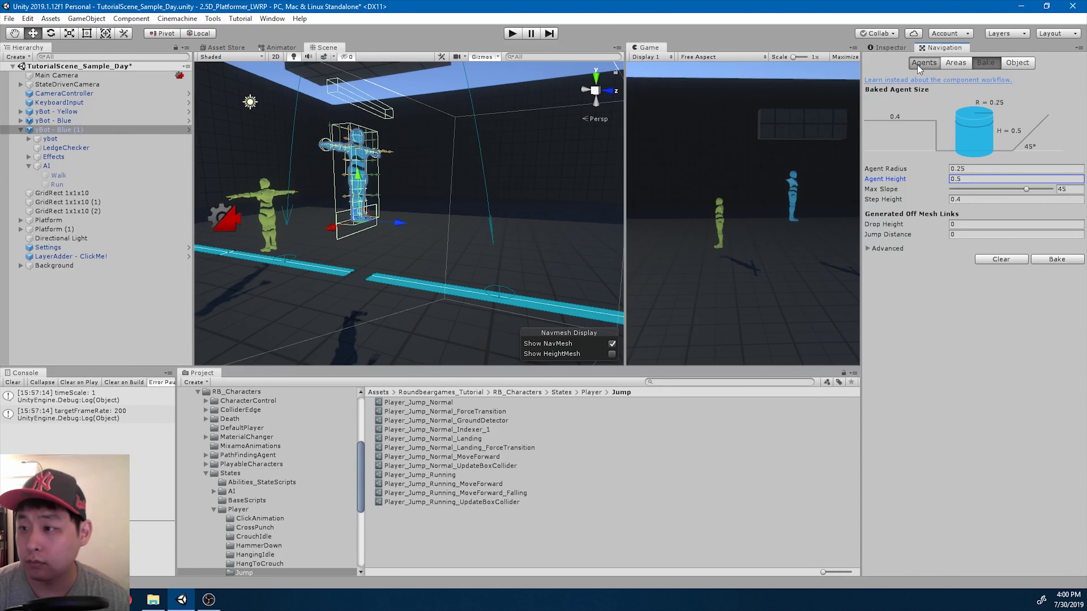
click(962, 201)
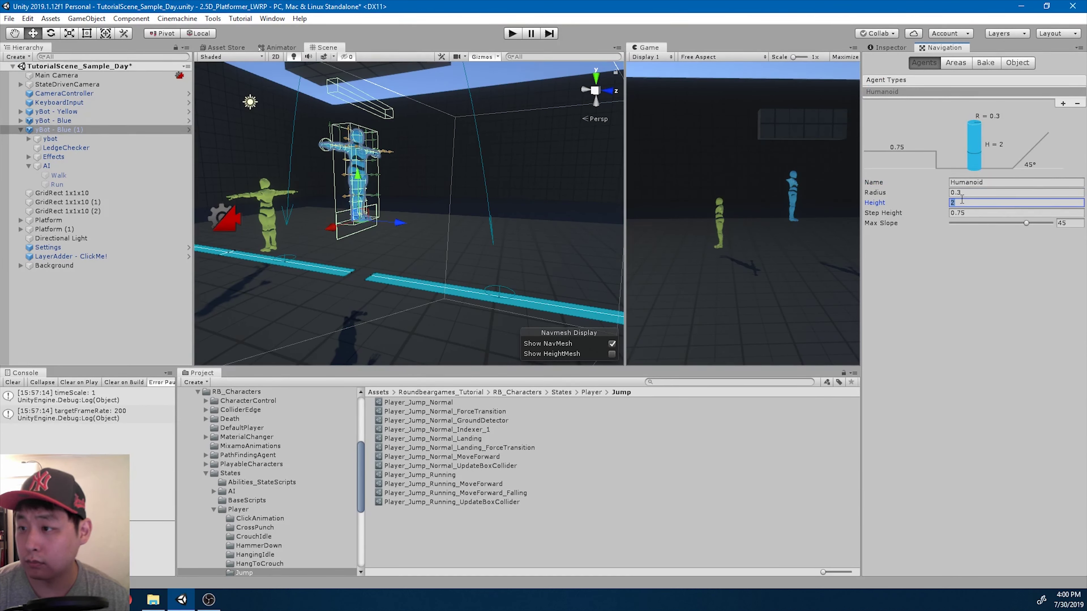
text(1)
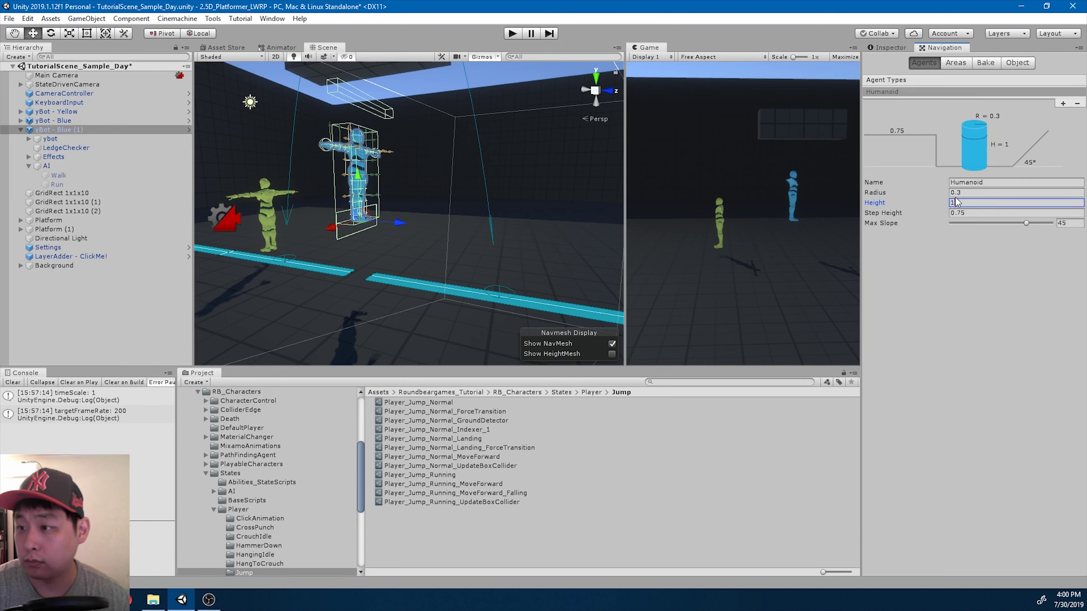
key(BackSpace)
text(0.5)
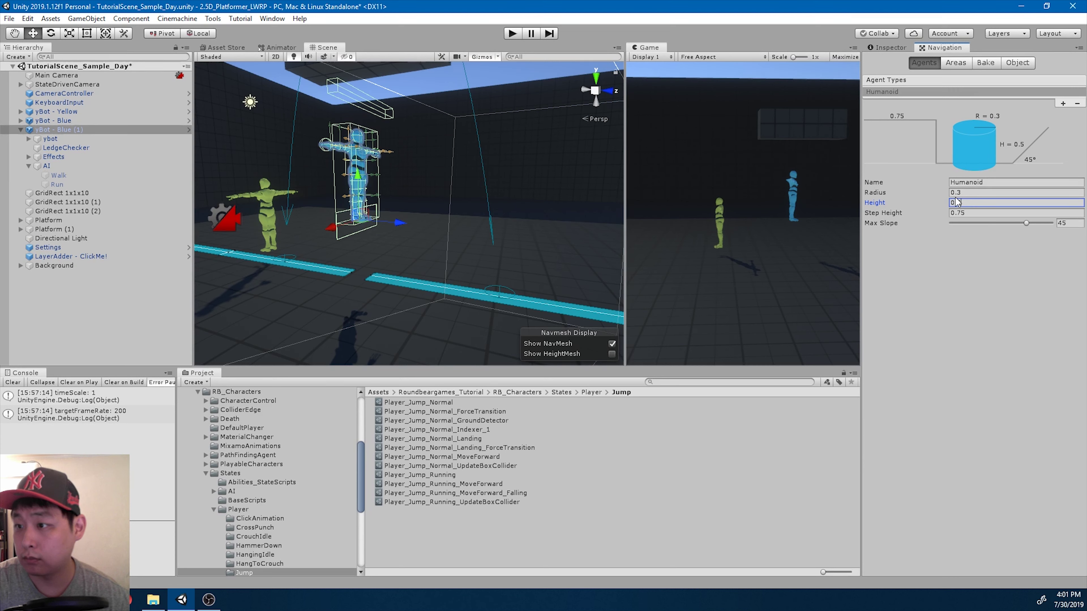
key(BackSpace)
text(8)
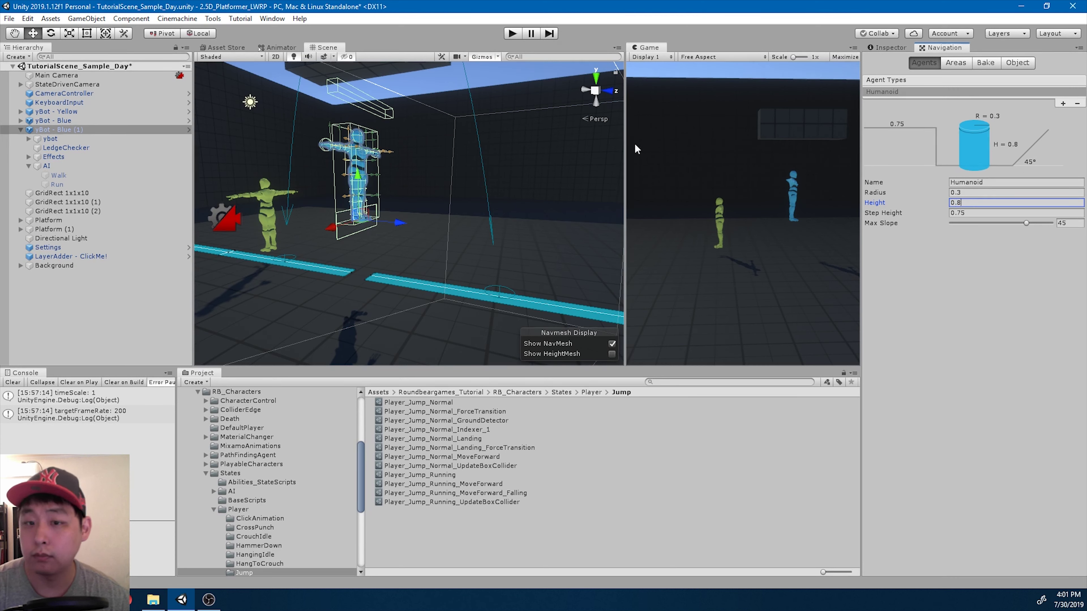
drag(357, 175, 542, 141)
Bake the NavMesh and lower yBot - Blue (1) to a Y position of about -0.49 to check the carving
click(986, 64)
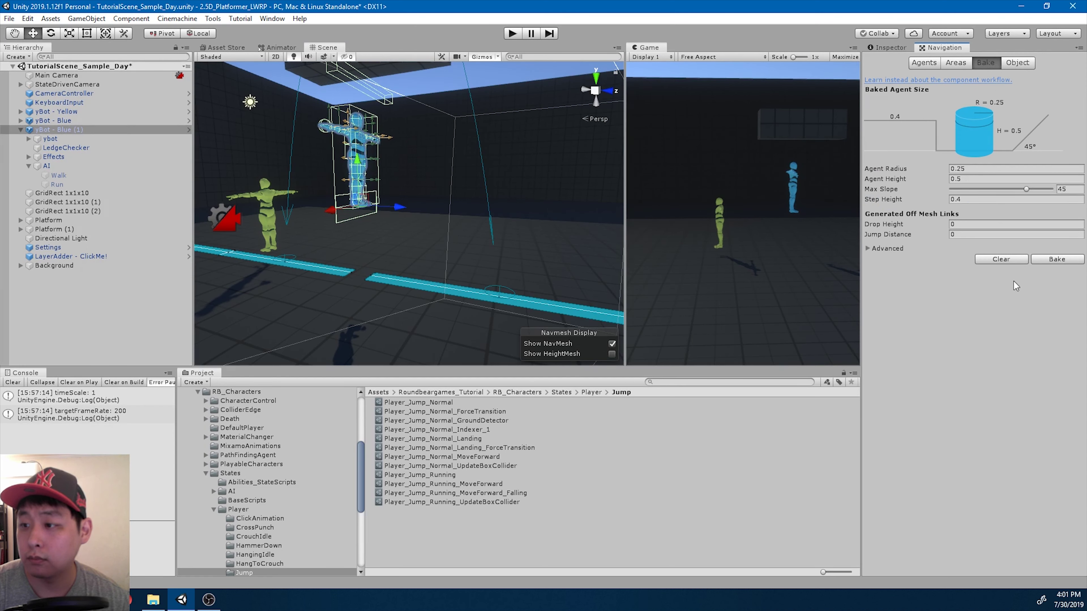
click(1073, 262)
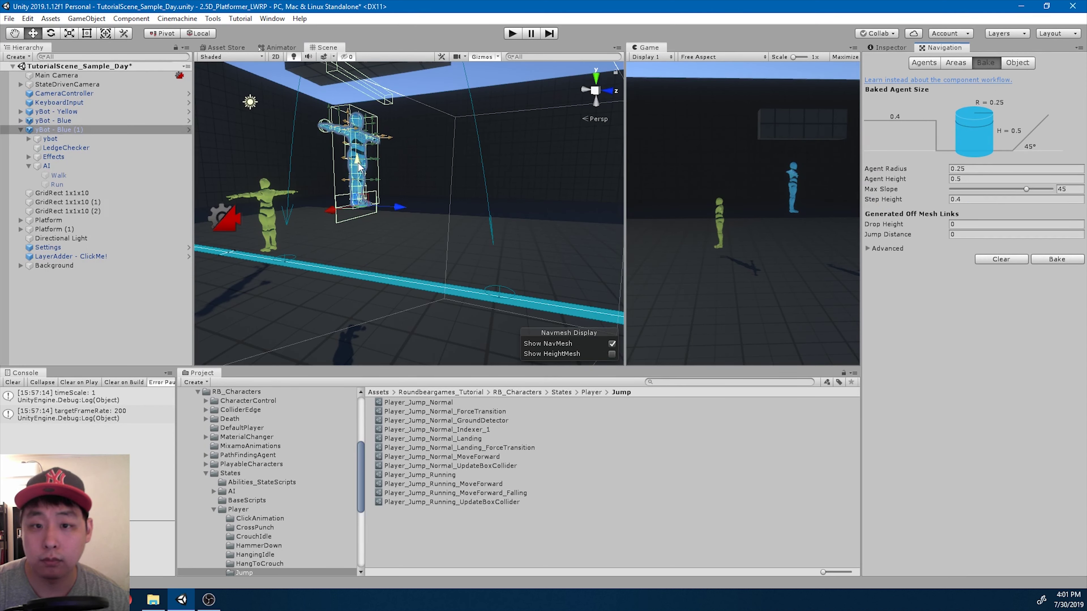
drag(358, 166, 352, 219)
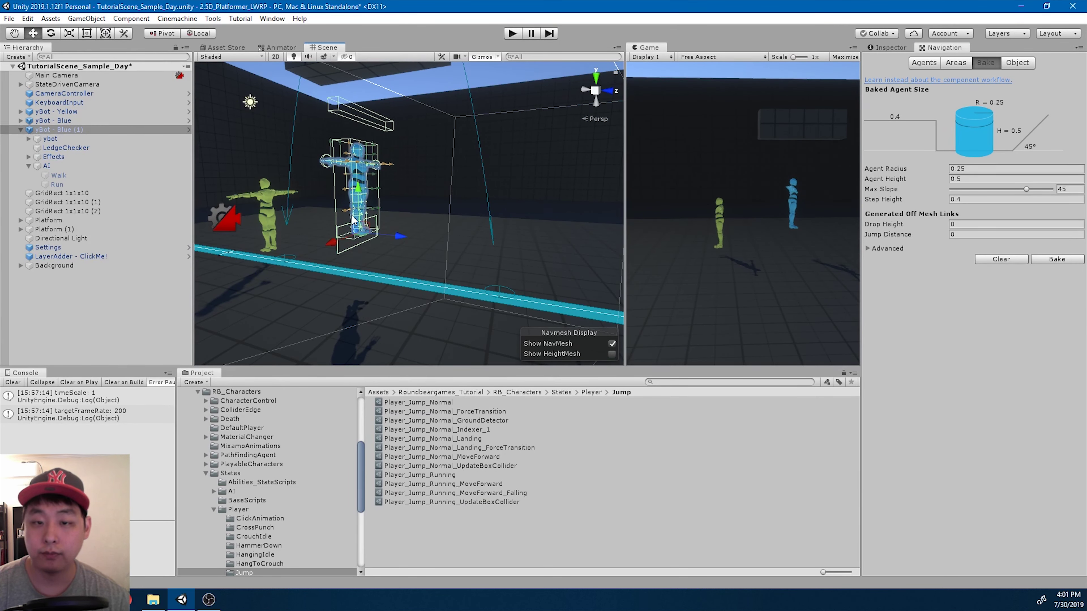
key(ctrl+z)
Apply all overrides of yBot - Blue (1) to the yBot - Blue Variant prefab
click(890, 48)
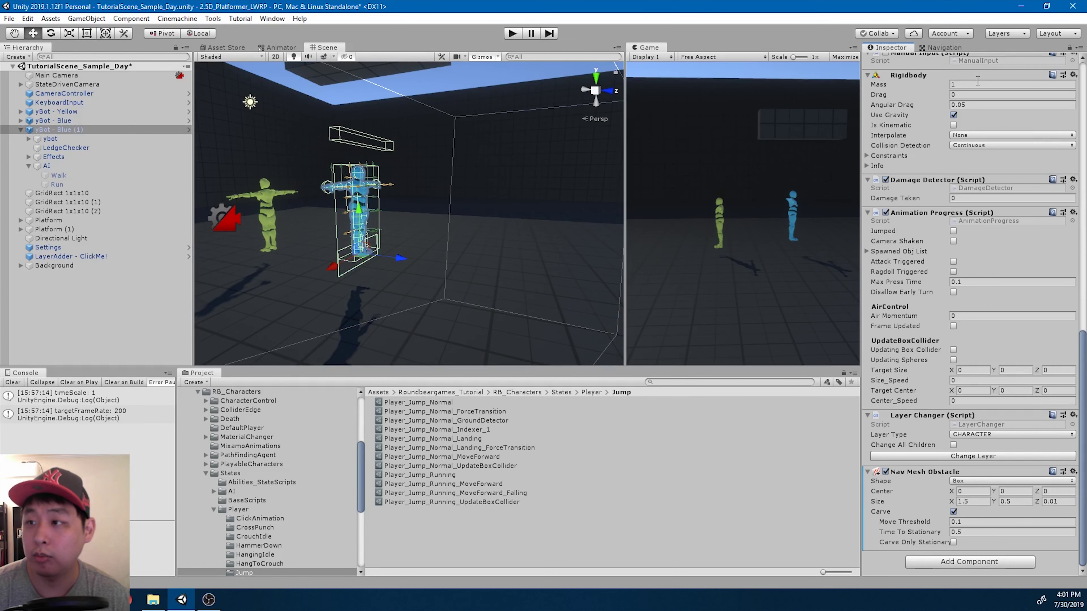
scroll(1027, 128, up, 10)
click(1027, 83)
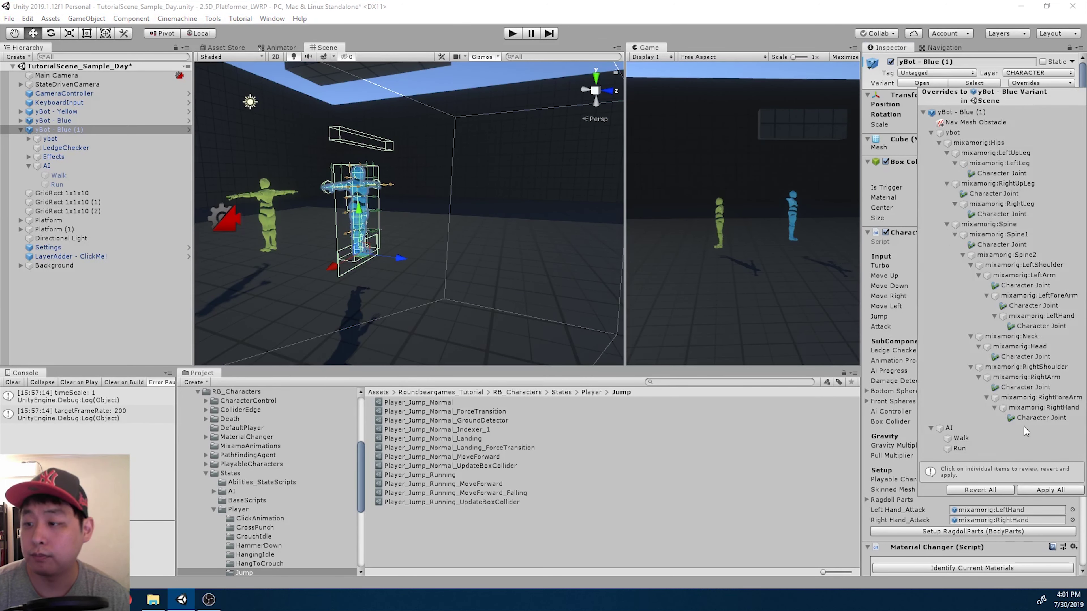
click(1043, 491)
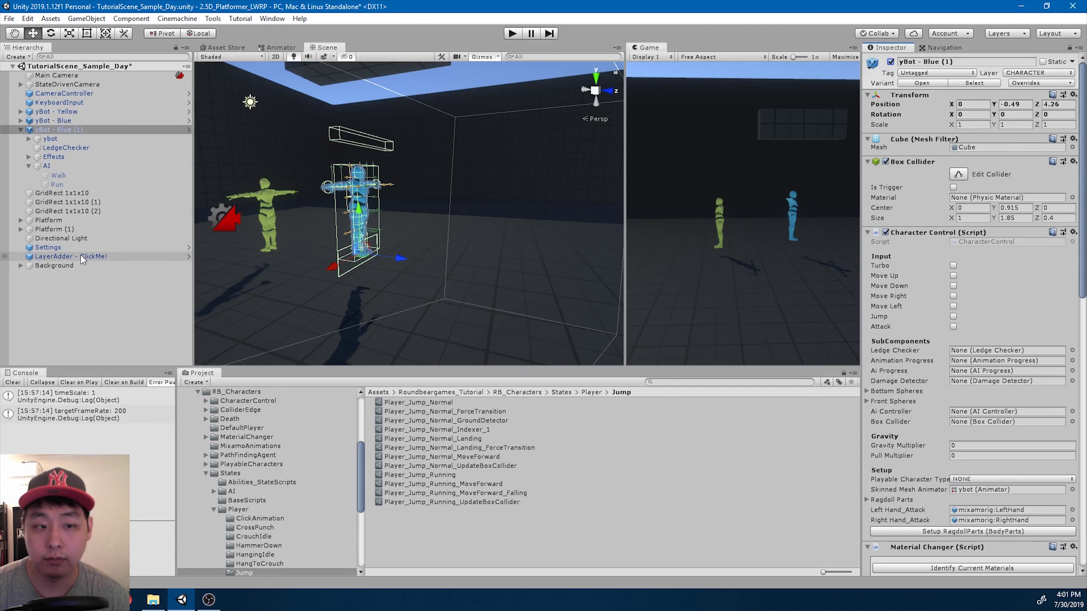
Frame yBot - Blue in the scene and raise it slightly to a Y position of -0.749
click(21, 129)
double_click(53, 121)
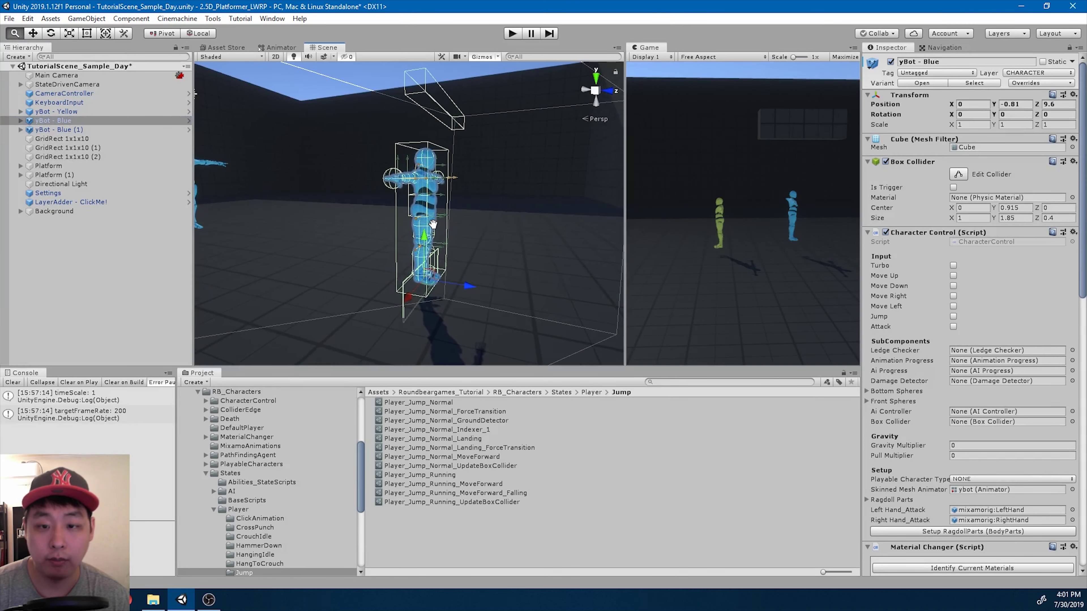
drag(417, 215, 389, 255)
Expand yBot - Yellow, yBot - Blue and yBot - Blue (1) in the hierarchy to compare their child objects
click(20, 121)
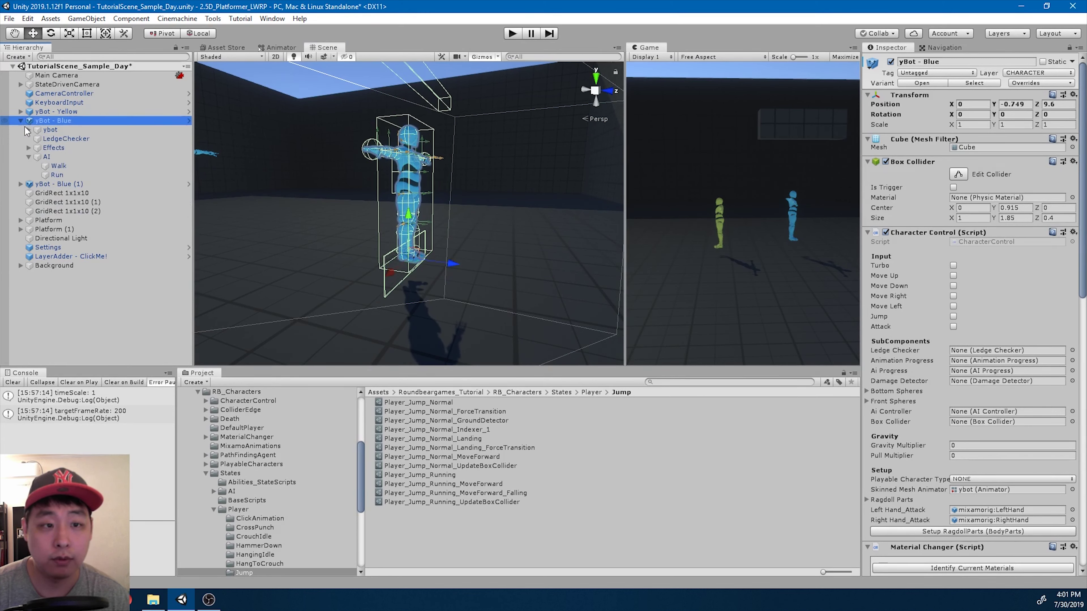
click(20, 111)
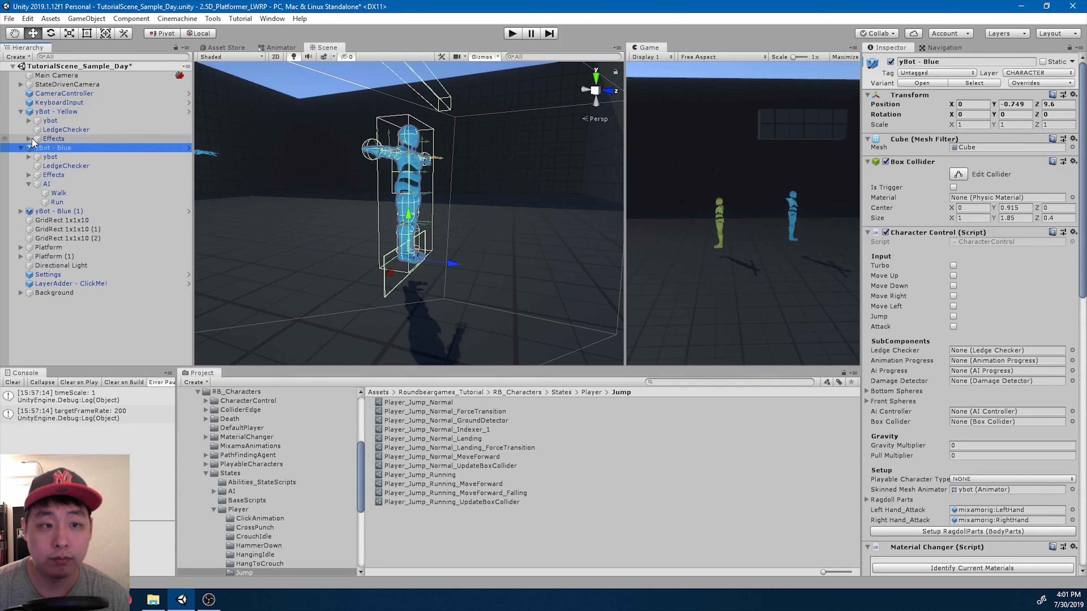
click(28, 138)
click(28, 138)
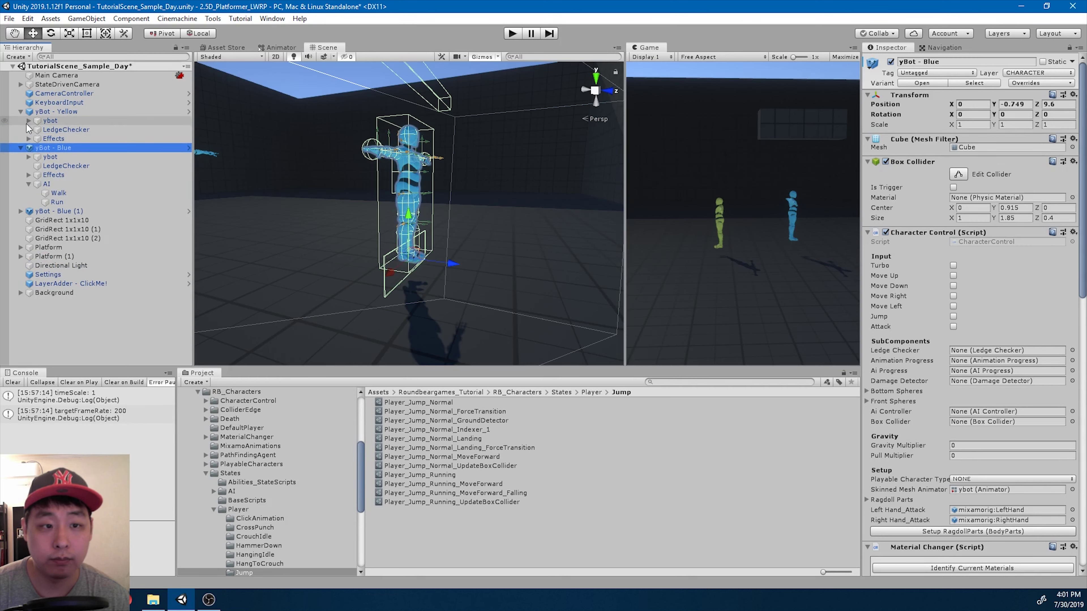
click(20, 111)
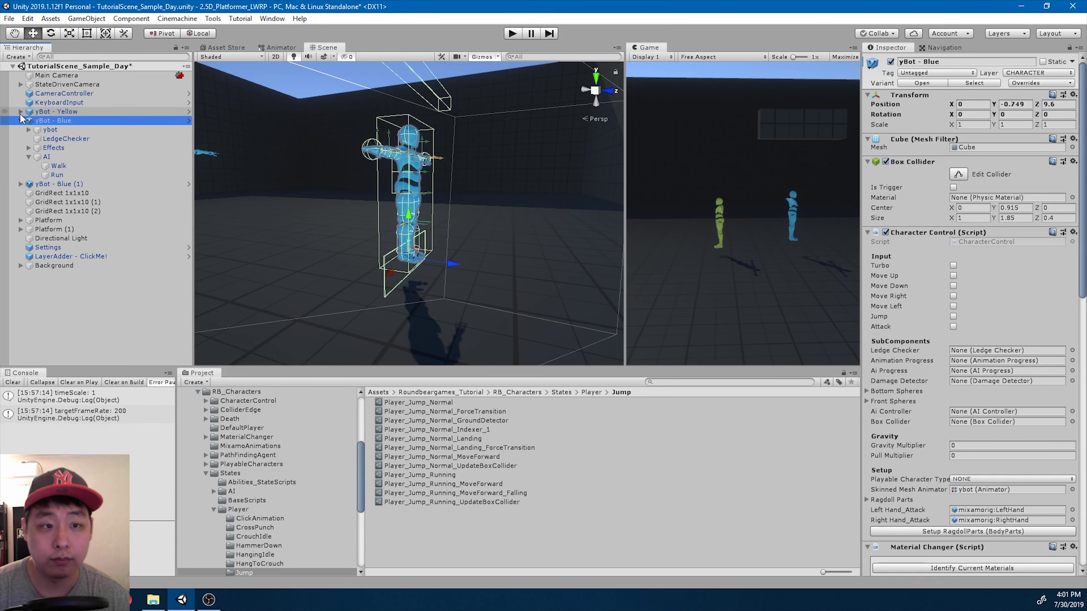
click(20, 111)
click(20, 147)
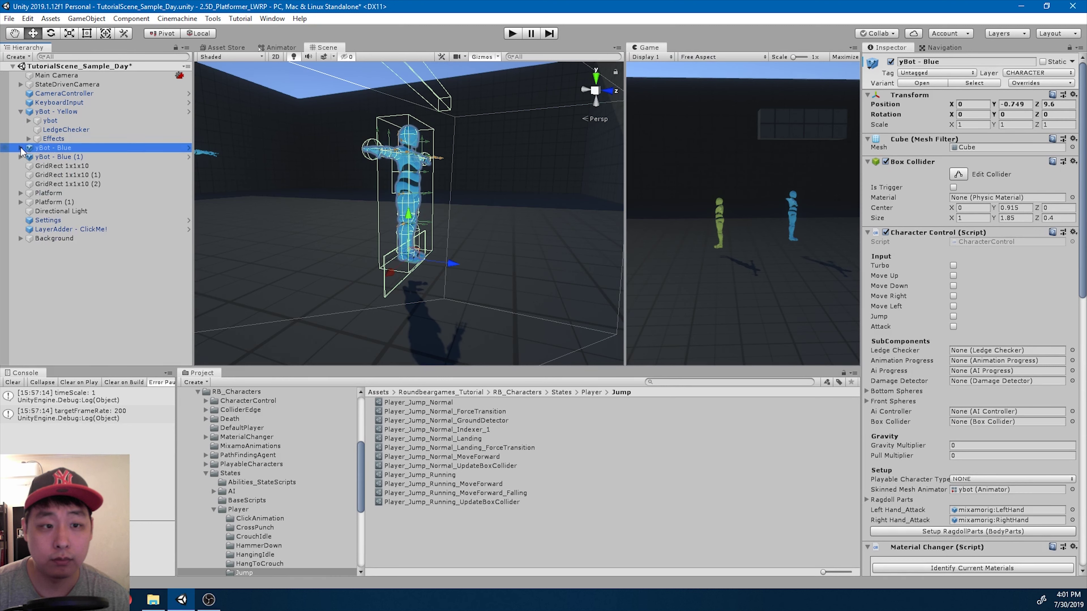
click(20, 156)
click(21, 147)
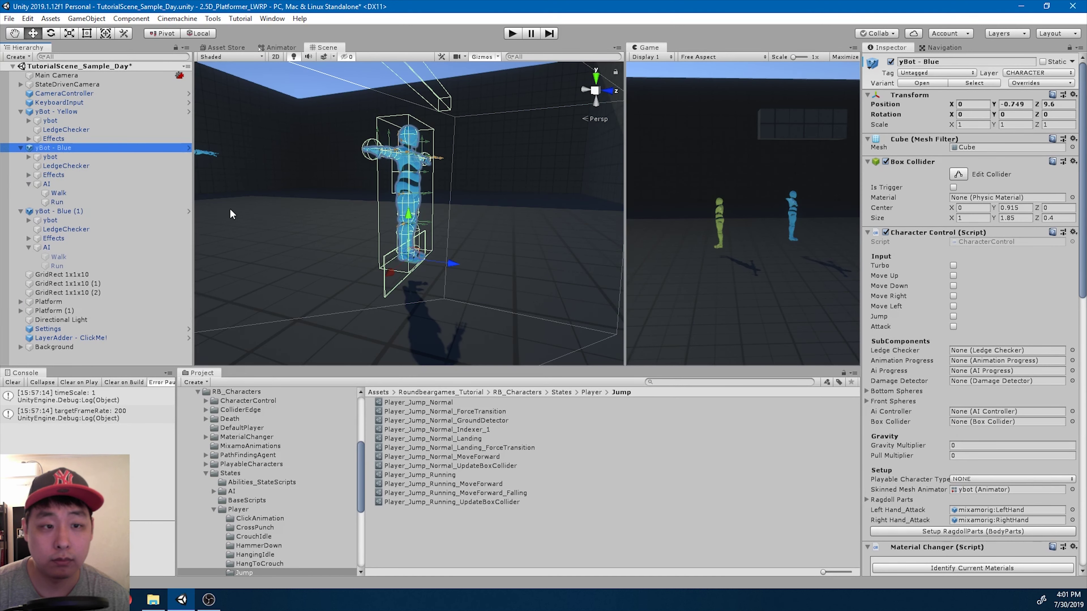
Save the scene with the adjusted yBot characters
scroll(285, 193, up, 1)
alt+drag(285, 194, 417, 273)
key(ctrl+s)
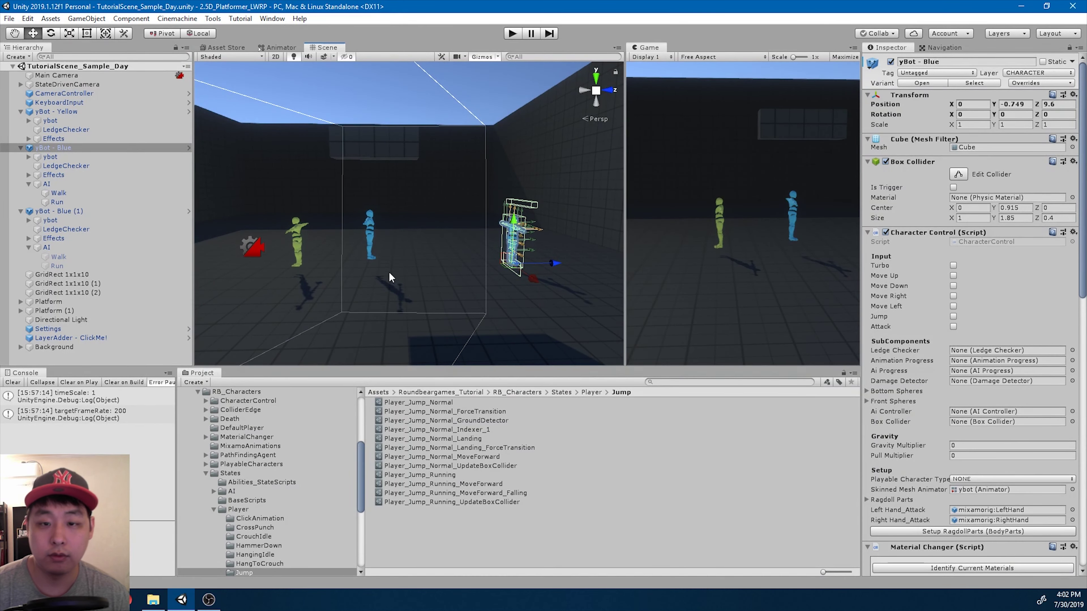
Play-test the scene with the NavMesh displayed to check how yBot - Blue paths around the other characters, and stop the test
click(517, 35)
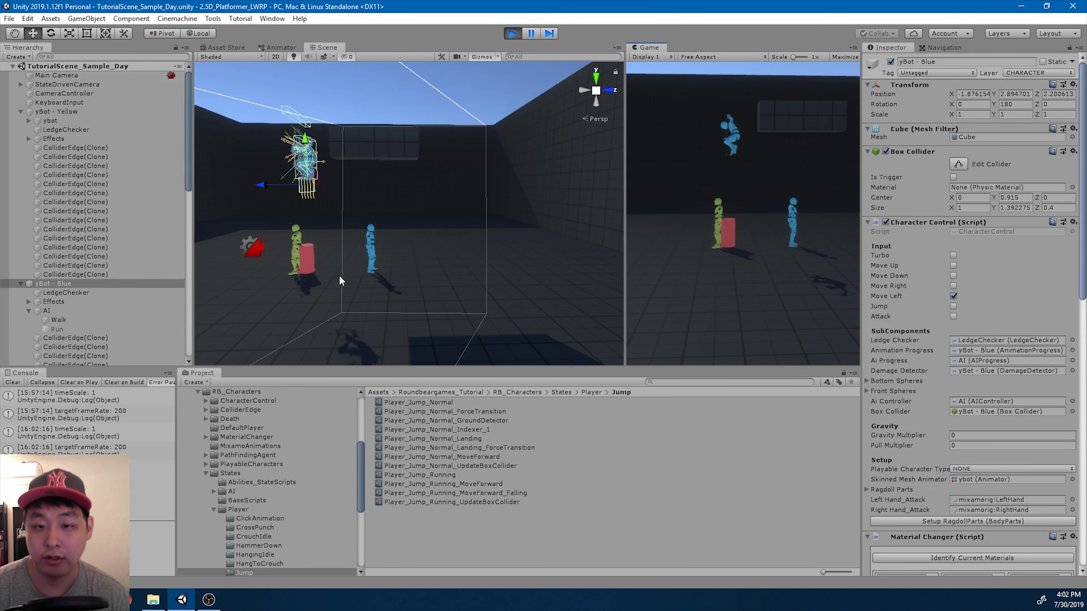
click(941, 44)
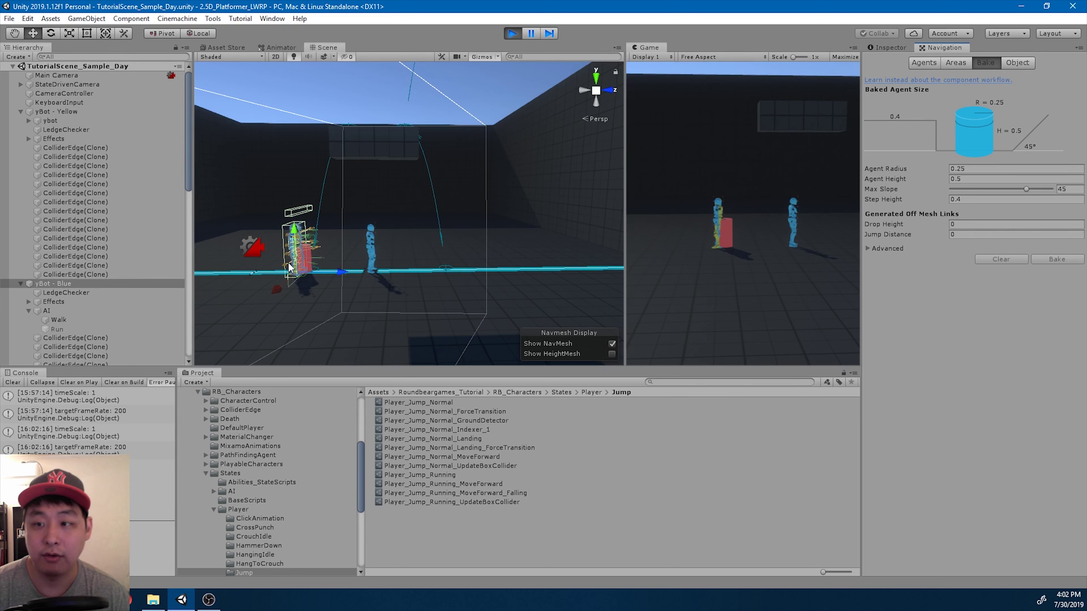
click(516, 33)
Move yBot - Yellow along the Z axis farther away from yBot - Blue (1) and play the scene with the Game view maximized
click(74, 112)
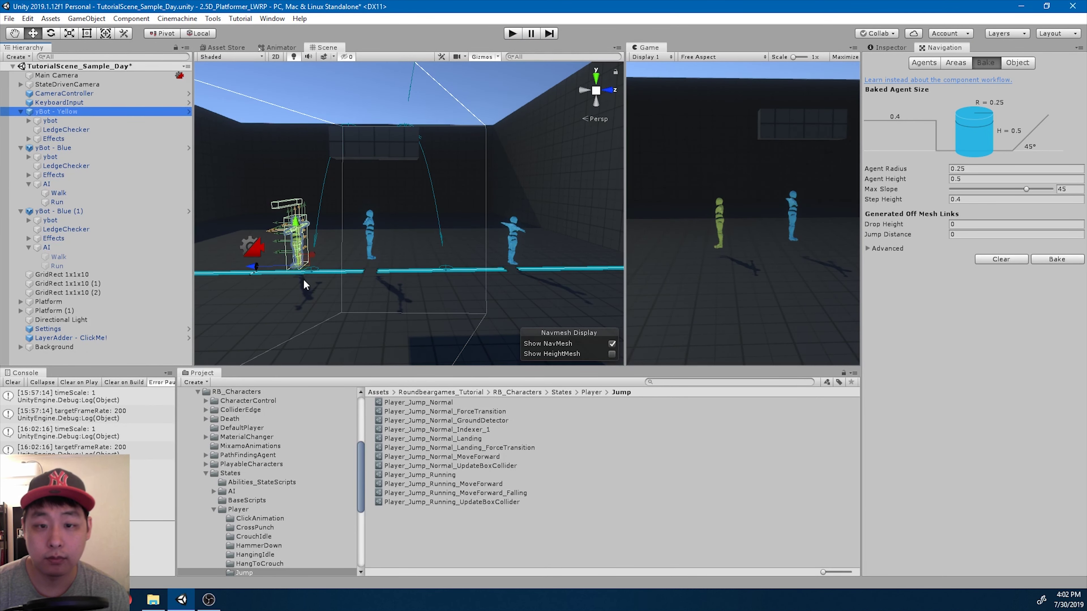
drag(256, 271, 206, 270)
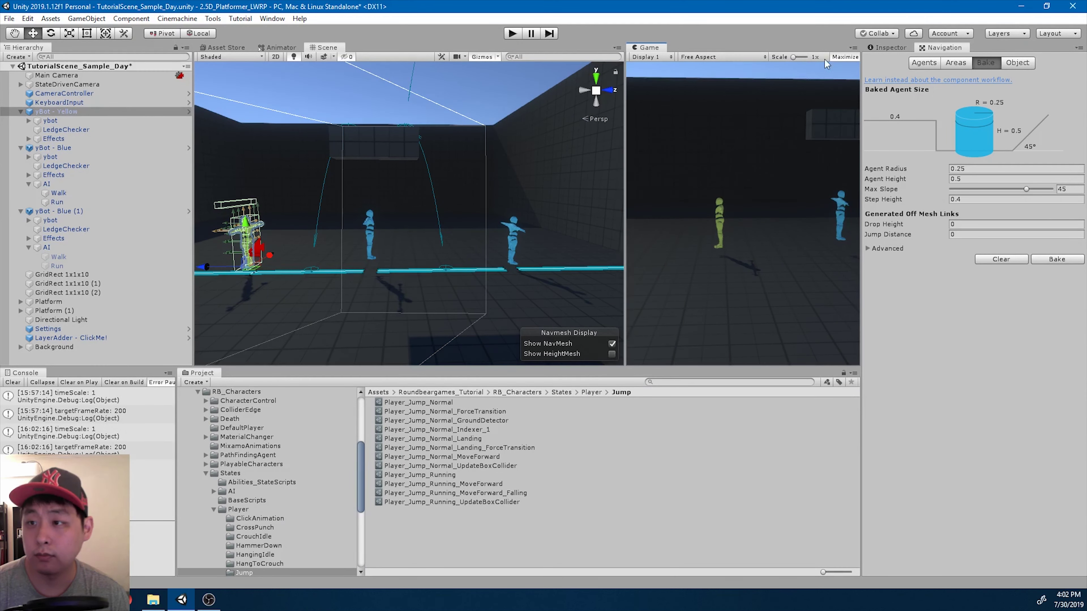
click(513, 34)
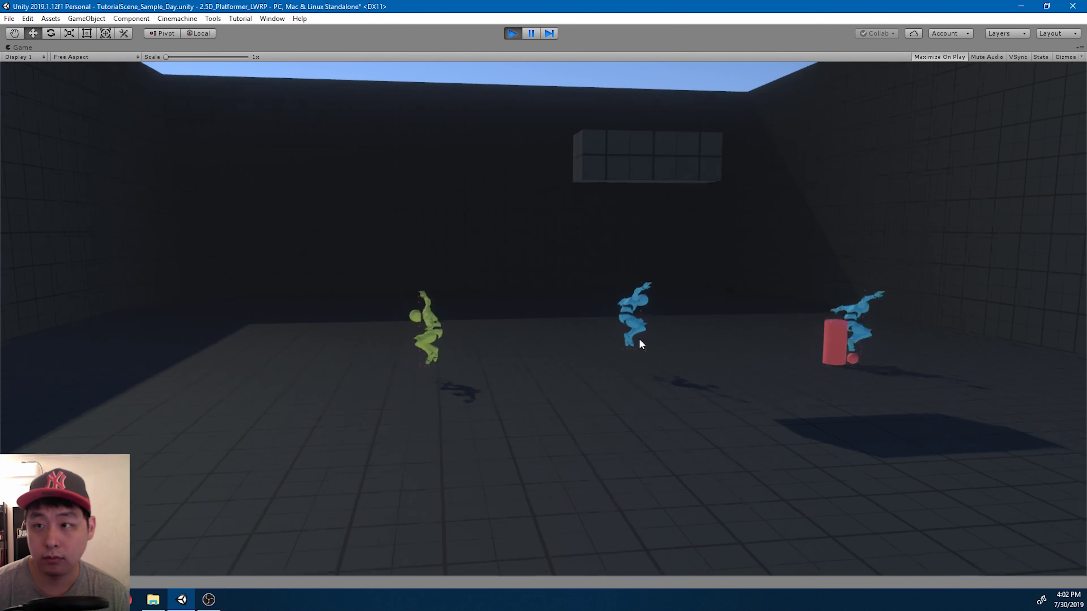